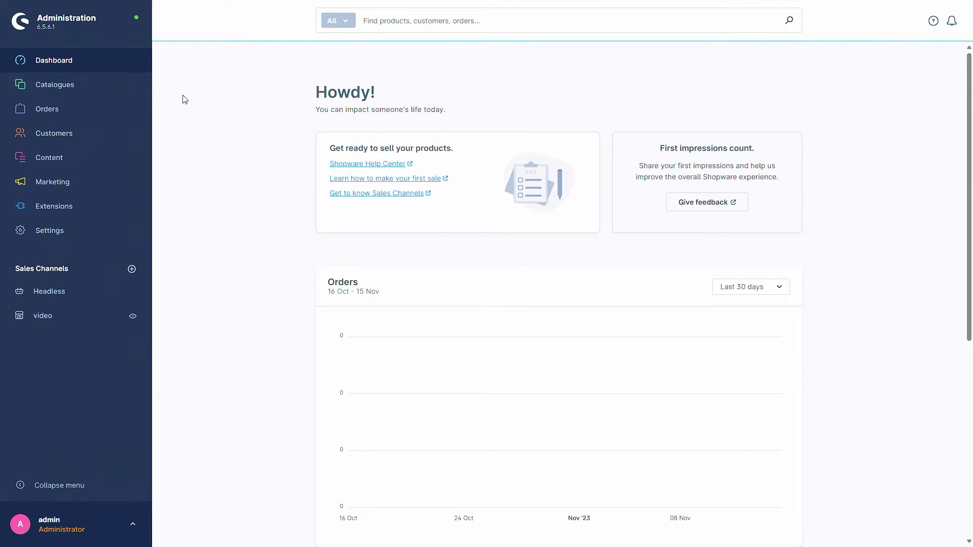
Bring up the Catalogues flyout menu from the dashboard sidebar
mouse_move(83, 87)
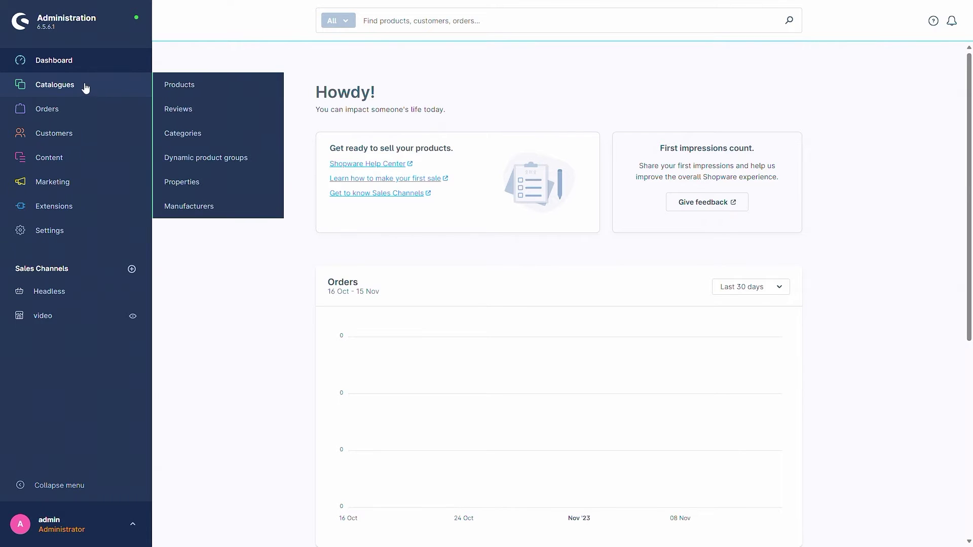
Go to Catalogues > Dynamic product groups and begin adding a new group
left_click(218, 160)
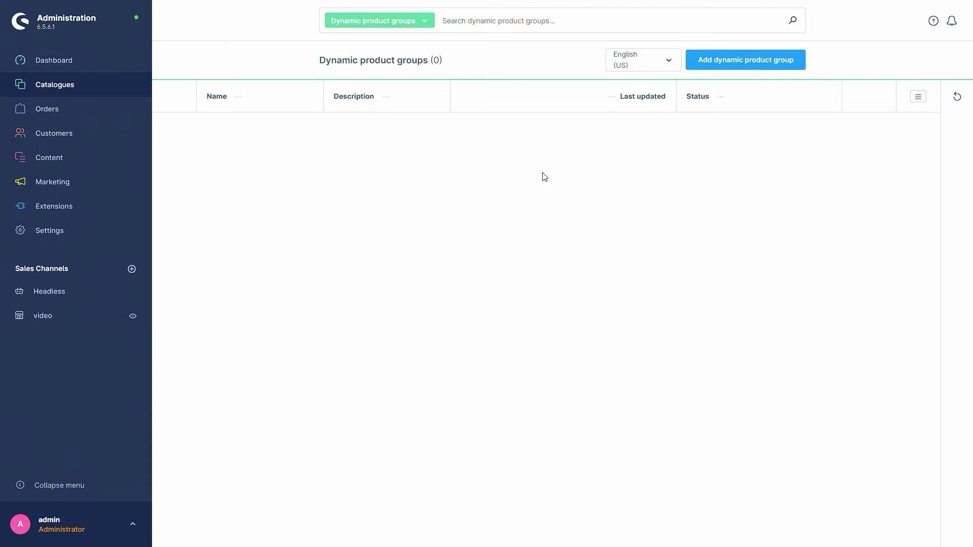
left_click(733, 65)
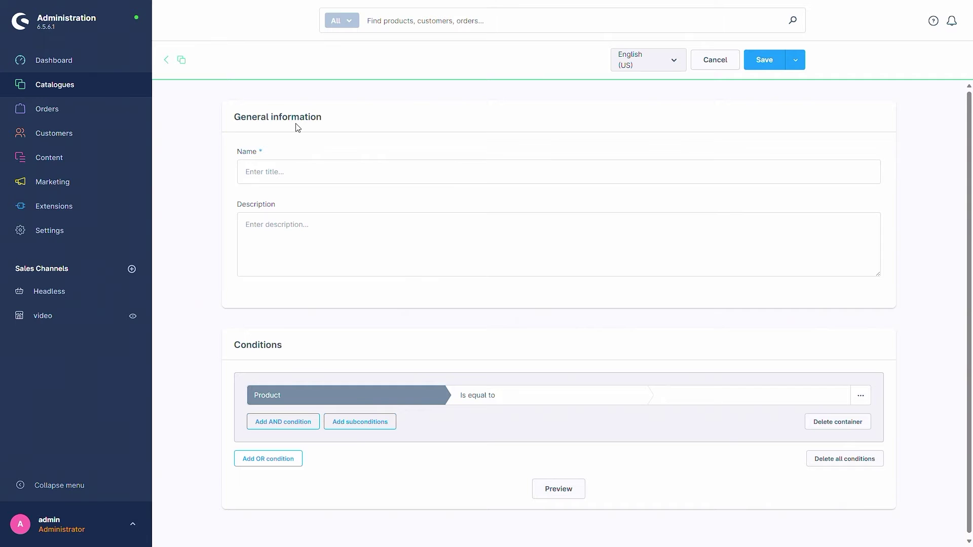
Name the new dynamic product group 'lower 50€' and leave the description blank
left_click(281, 169)
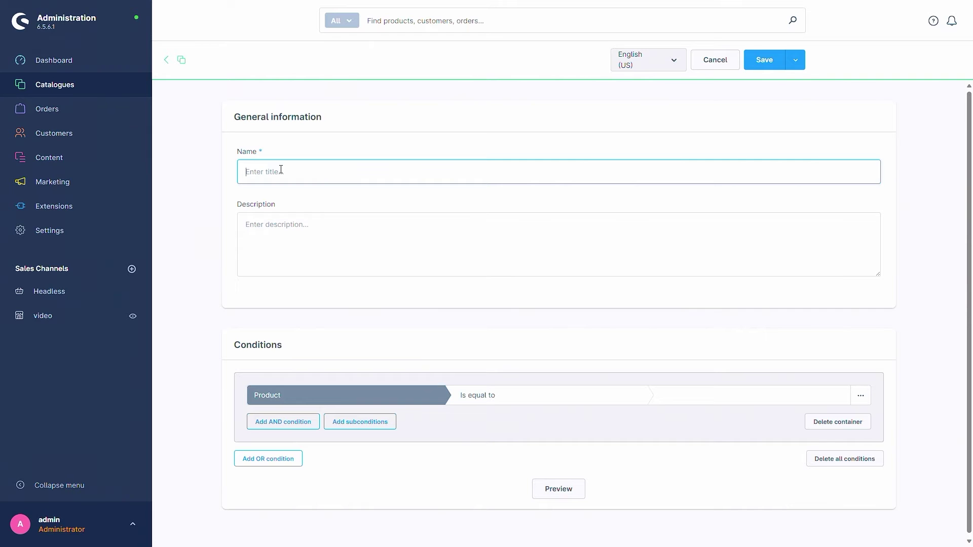
type("50")
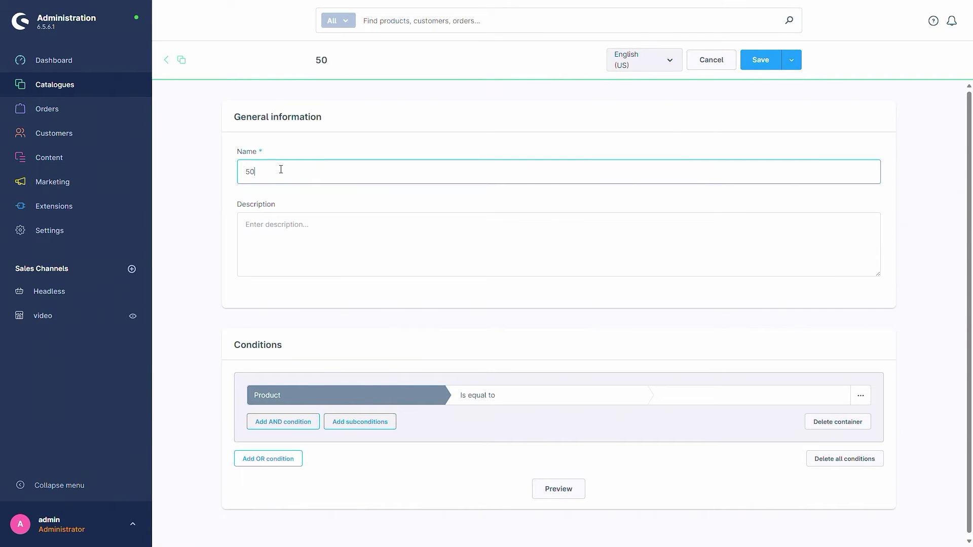
key("BackSpace")
key("BackSpace")
type("lower 50€")
left_click(290, 225)
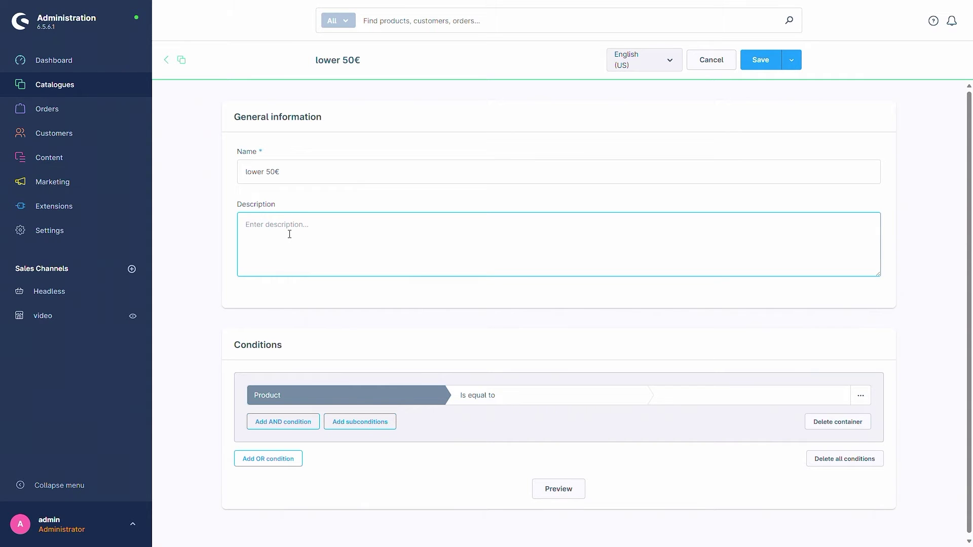
left_click(224, 278)
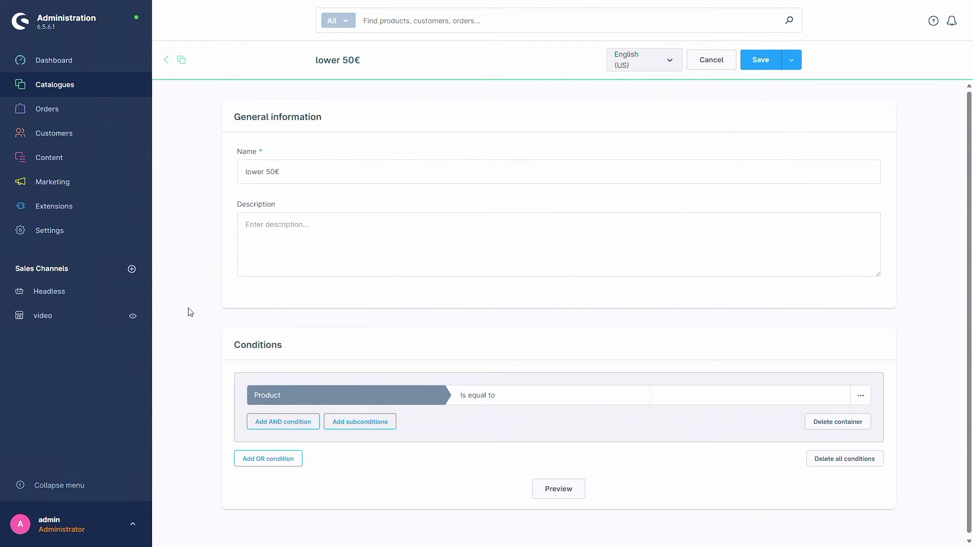
scroll(255, 332, "down", 1)
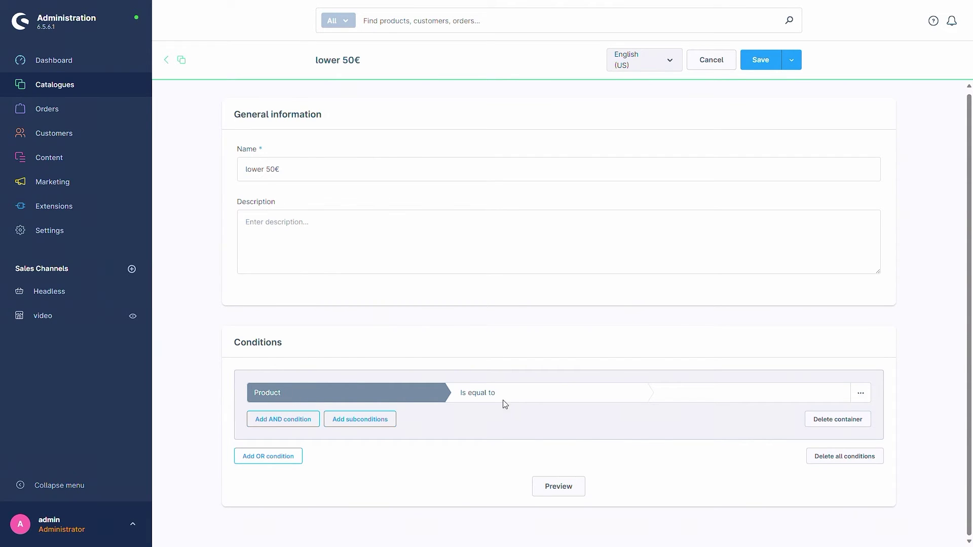
Change the group's condition type from Product to Price
left_click(673, 395)
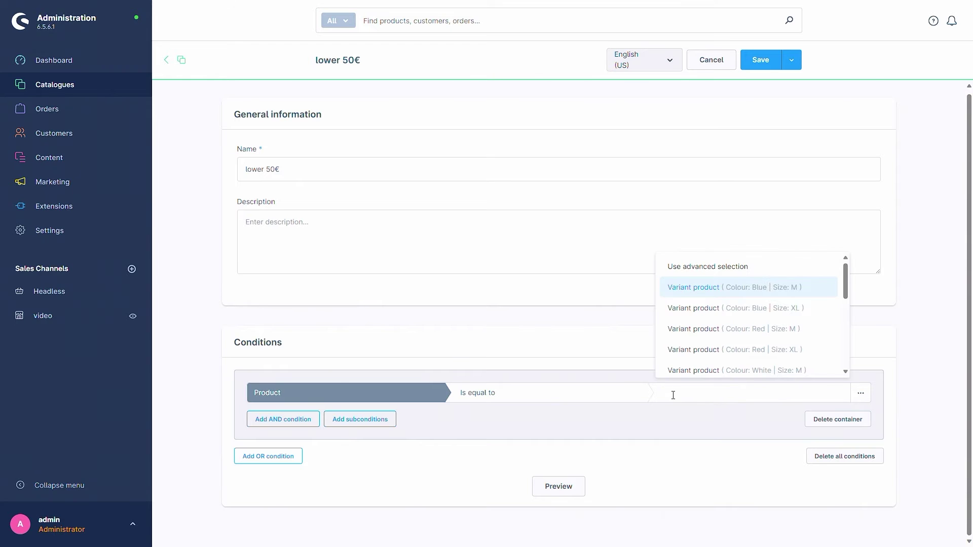
left_click(466, 345)
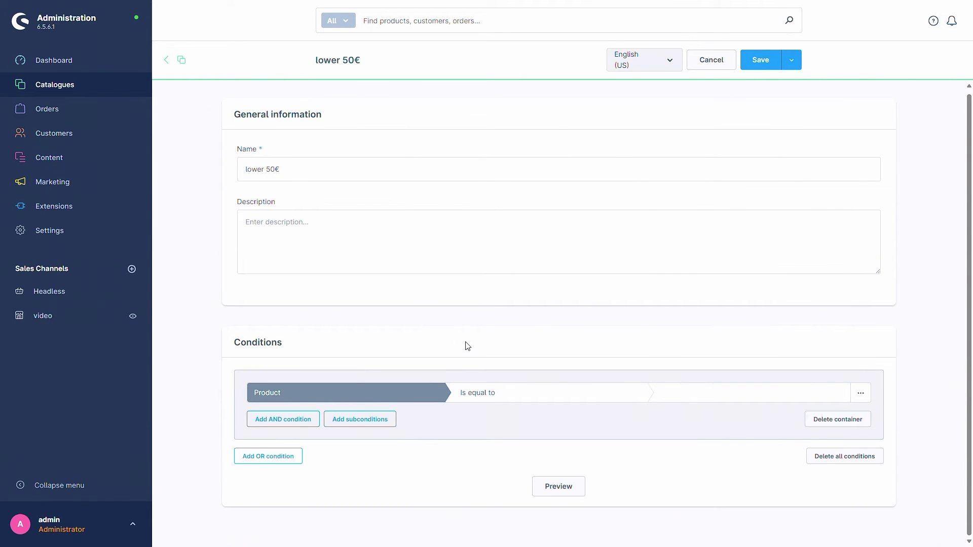
left_click(302, 391)
scroll(327, 310, "down", 3)
scroll(328, 311, "down", 3)
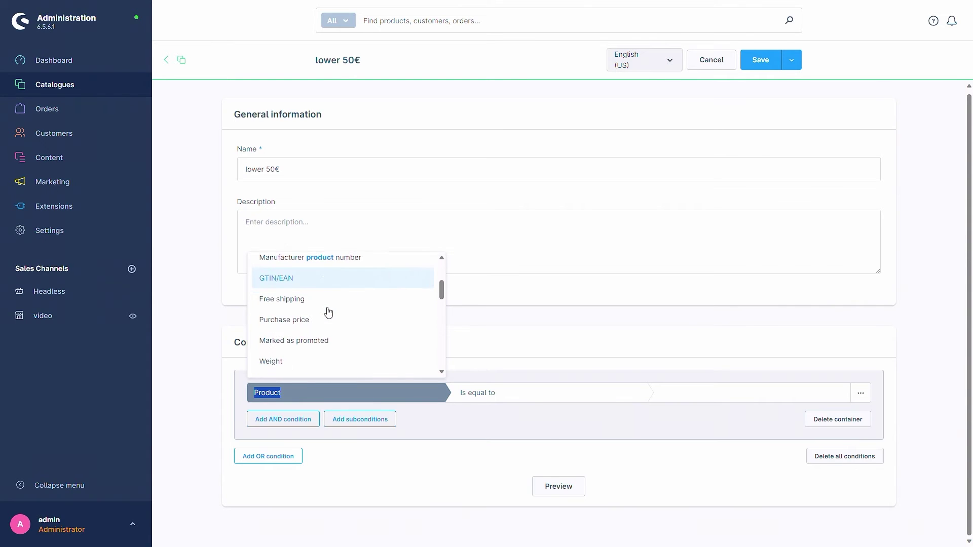
scroll(310, 329, "down", 3)
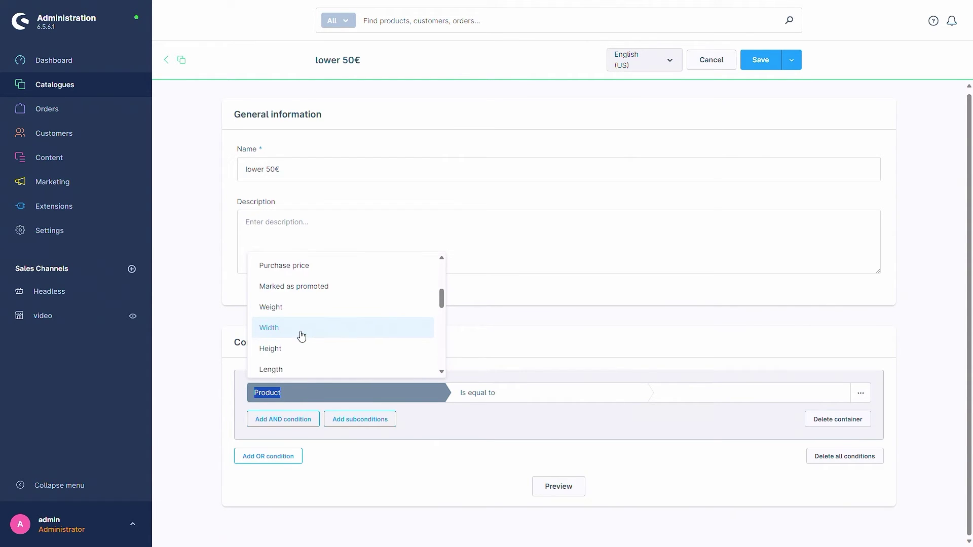
scroll(307, 331, "down", 4)
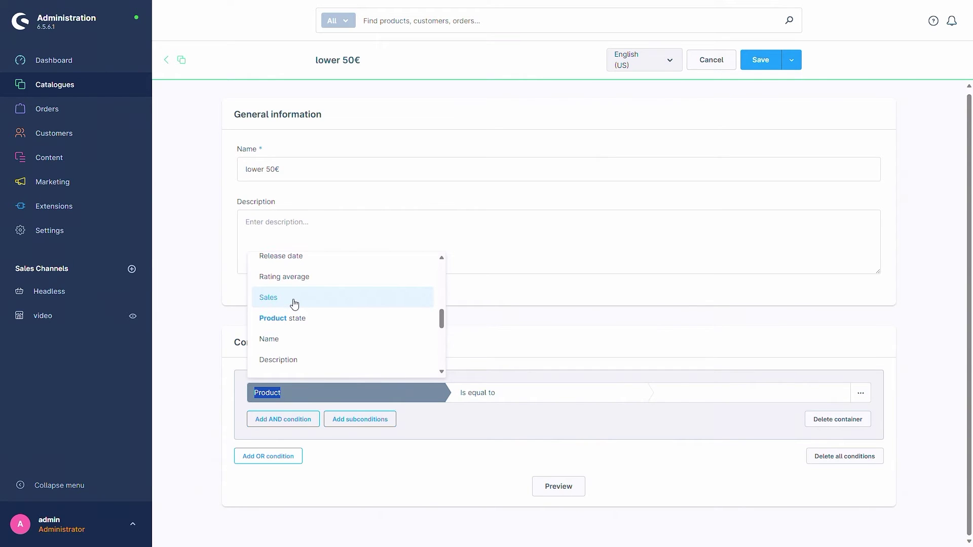
scroll(297, 304, "down", 6)
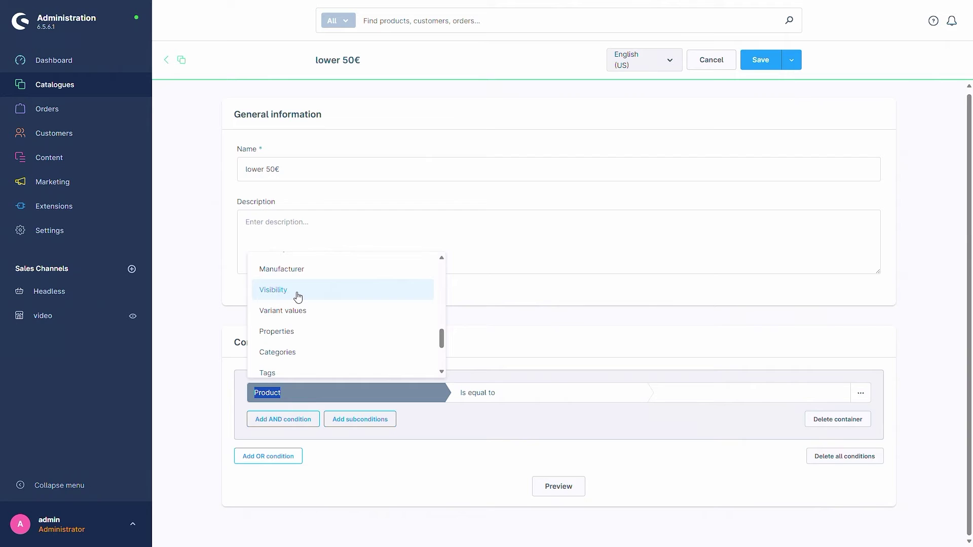
scroll(299, 301, "down", 5)
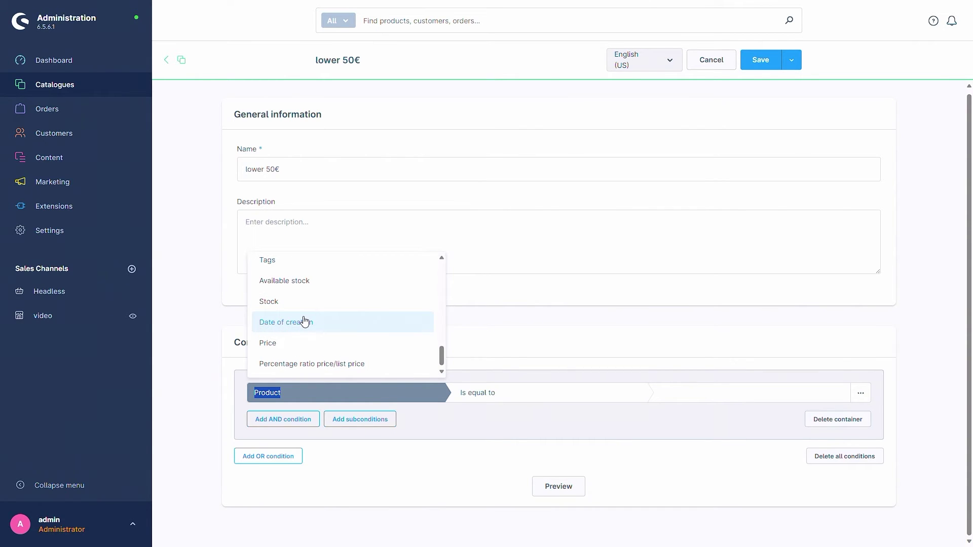
left_click(297, 344)
Set the Price condition to 'Is less than' 50 and save the group
left_click(509, 391)
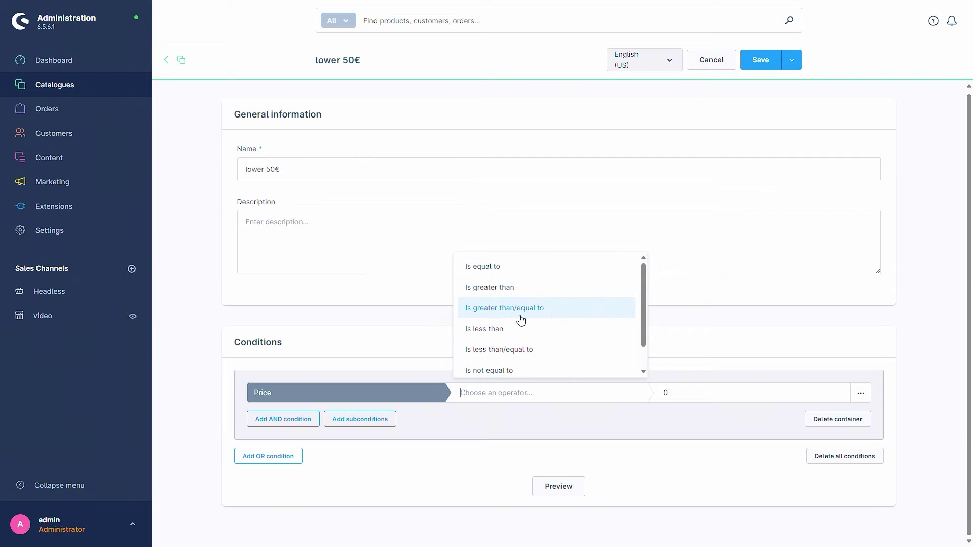
scroll(520, 319, "down", 1)
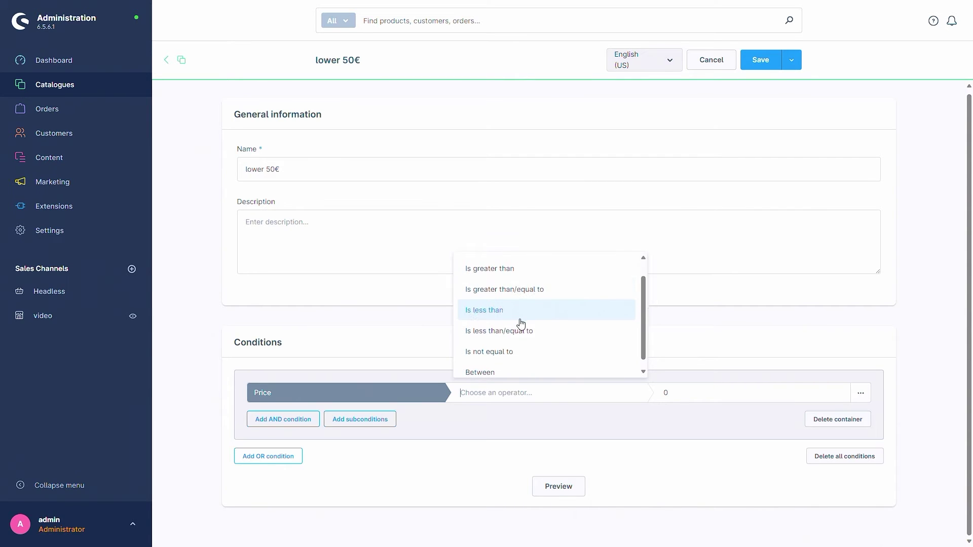
scroll(515, 359, "up", 1)
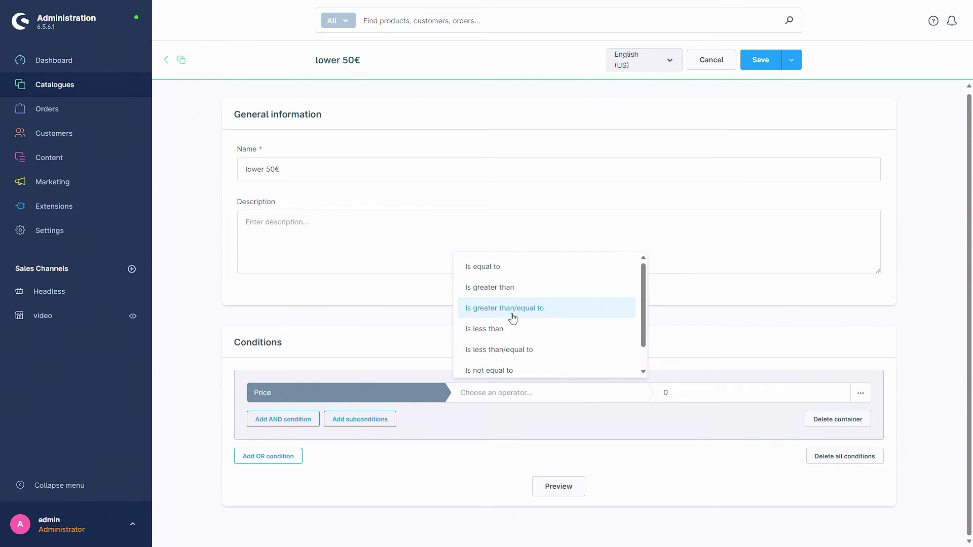
scroll(514, 317, "down", 1)
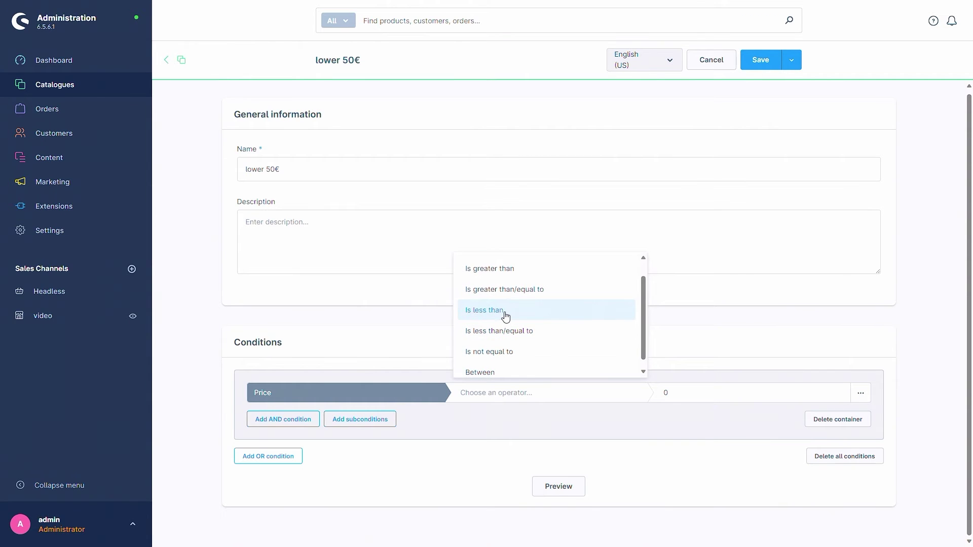
left_click(513, 315)
type("50")
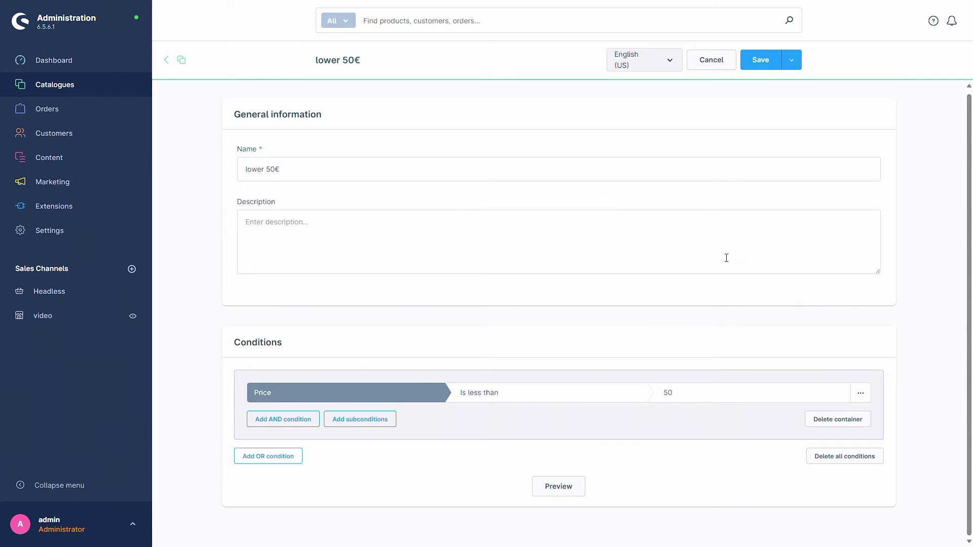
left_click(760, 60)
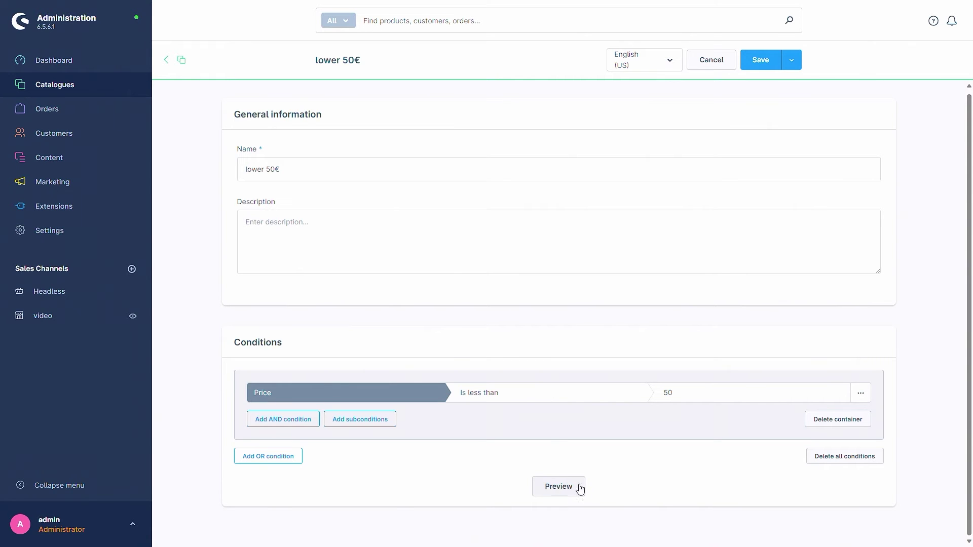
Preview the 11 matching products in the video sales channel, then close the preview
left_click(557, 487)
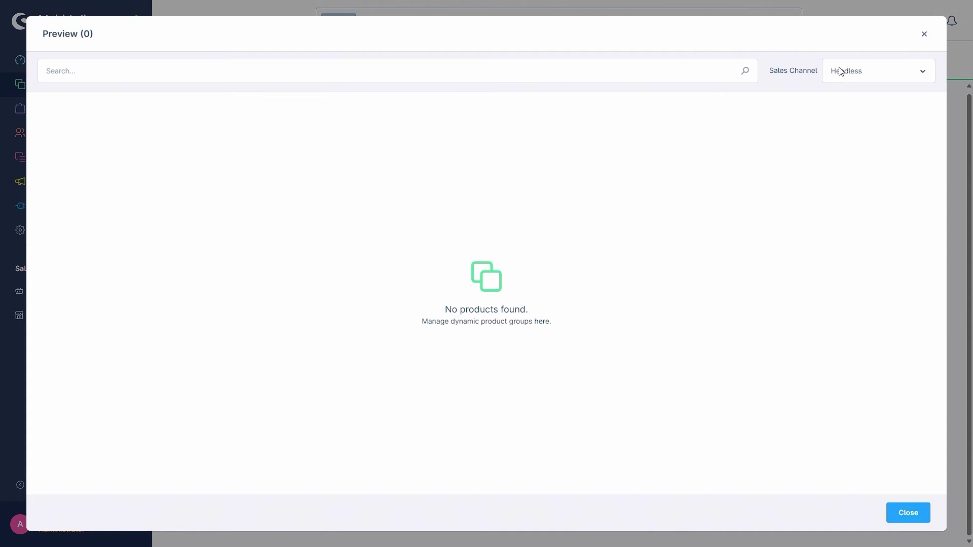
left_click(874, 73)
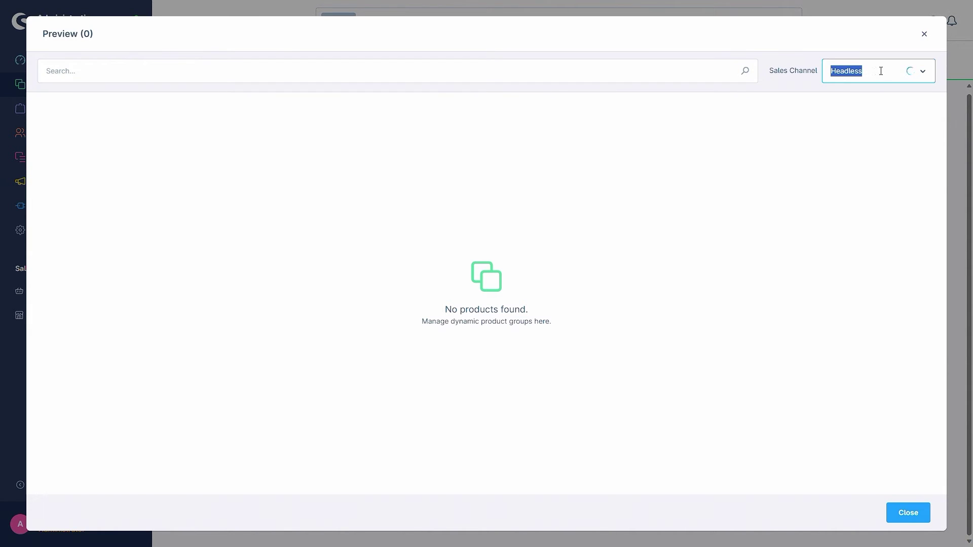
left_click(860, 102)
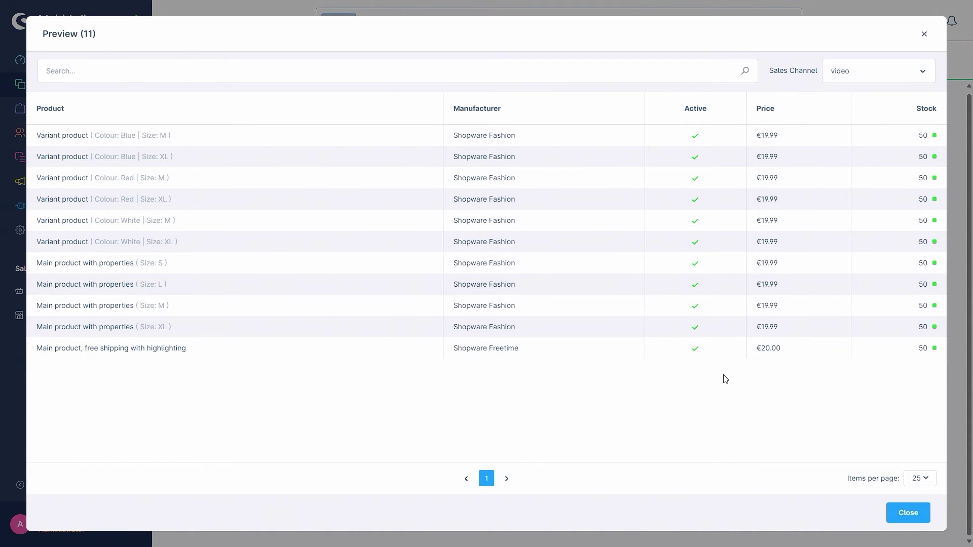
left_click(908, 513)
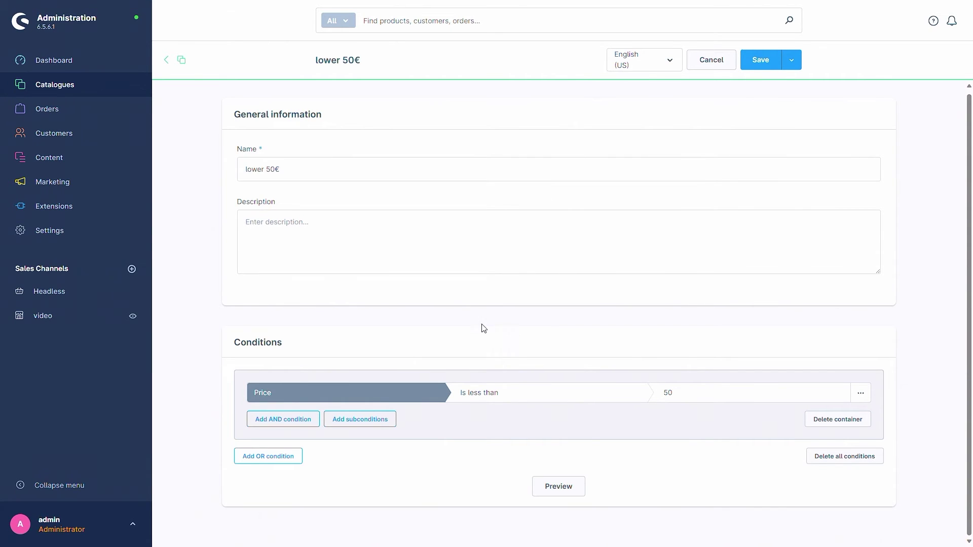
Add an AND condition 'Active is Yes', then add an OR block with a Product condition
left_click(277, 420)
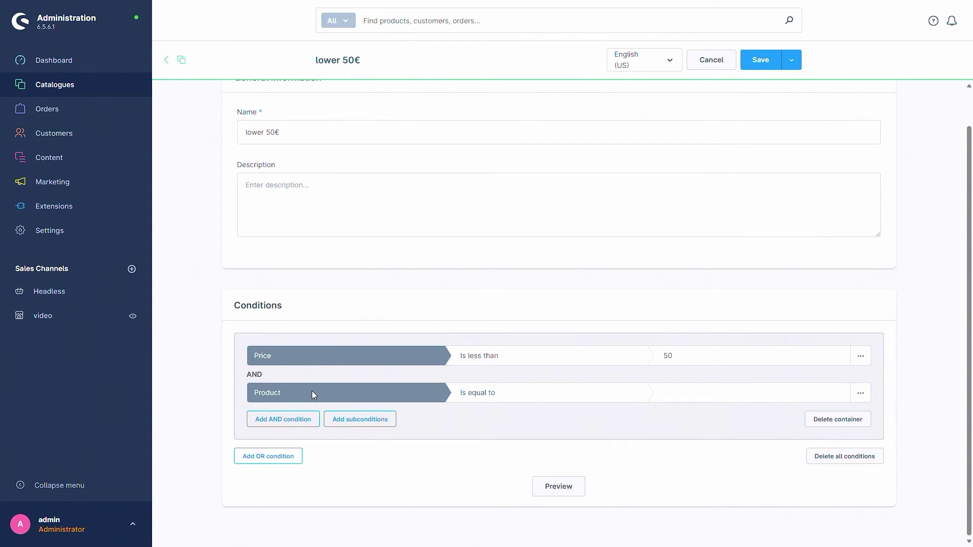
left_click(312, 393)
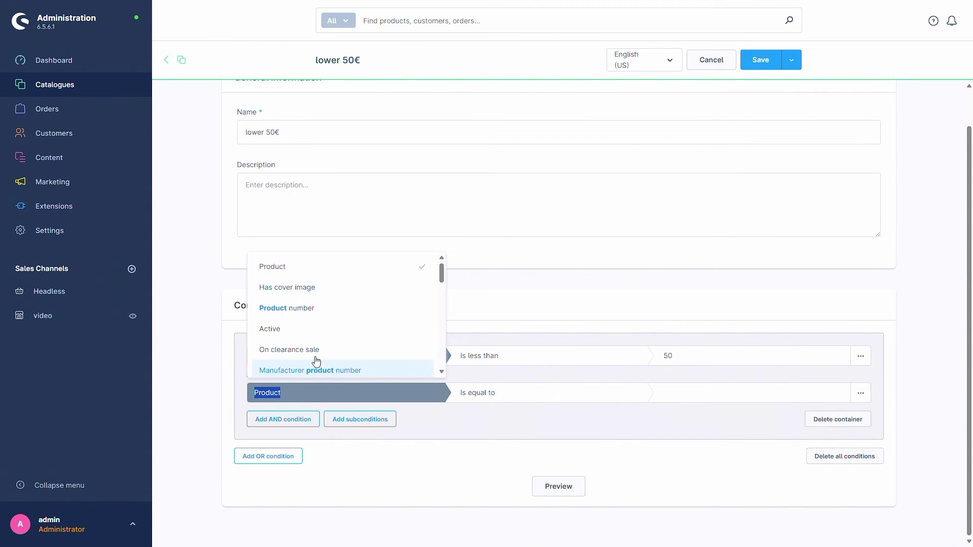
left_click(293, 335)
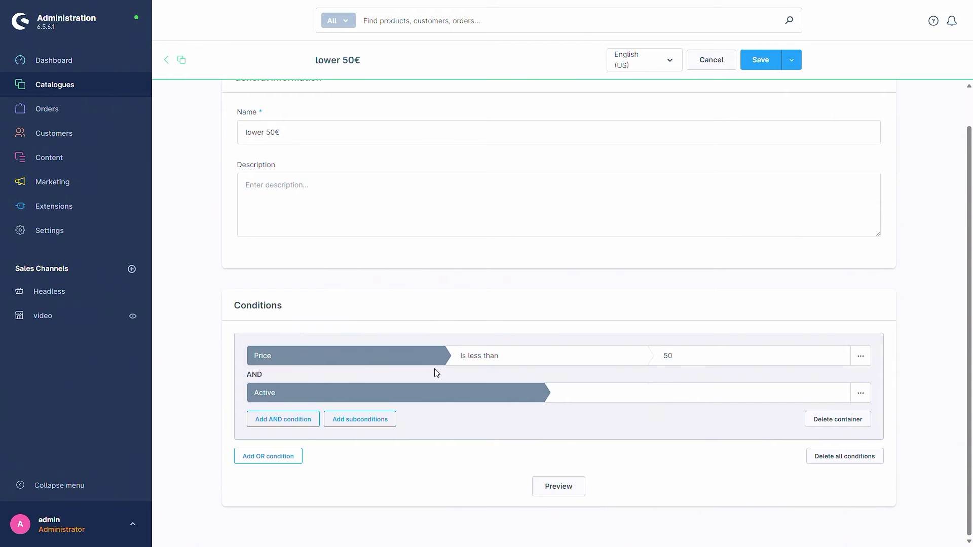
left_click(606, 398)
left_click(586, 348)
left_click(278, 463)
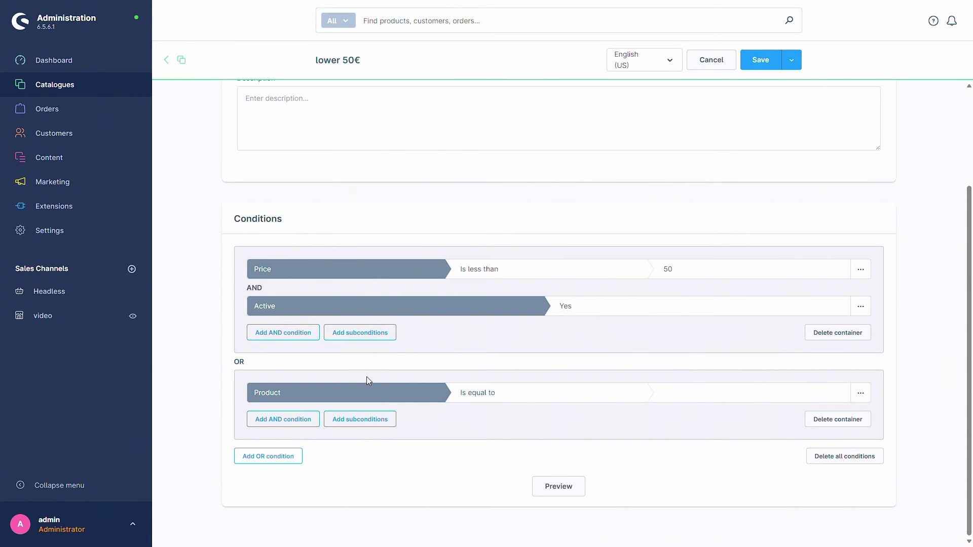
Pick the blue size M variant in the OR Product condition and add nested subconditions
left_click(742, 393)
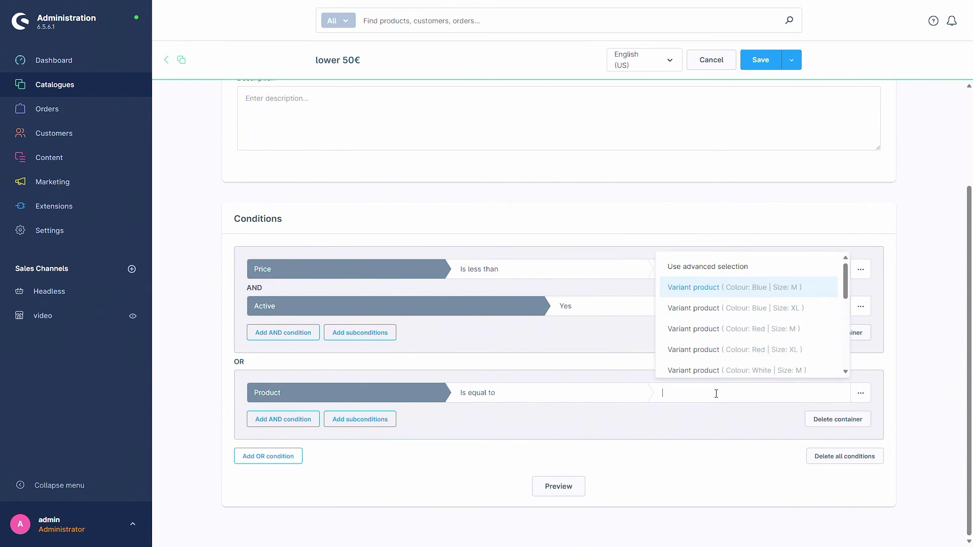
left_click(704, 287)
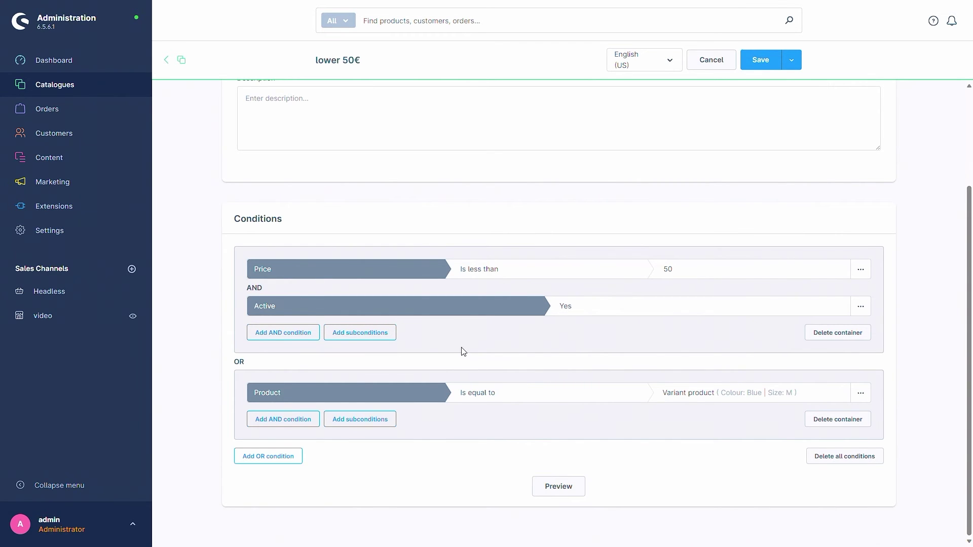
left_click(374, 419)
scroll(437, 411, "down", 2)
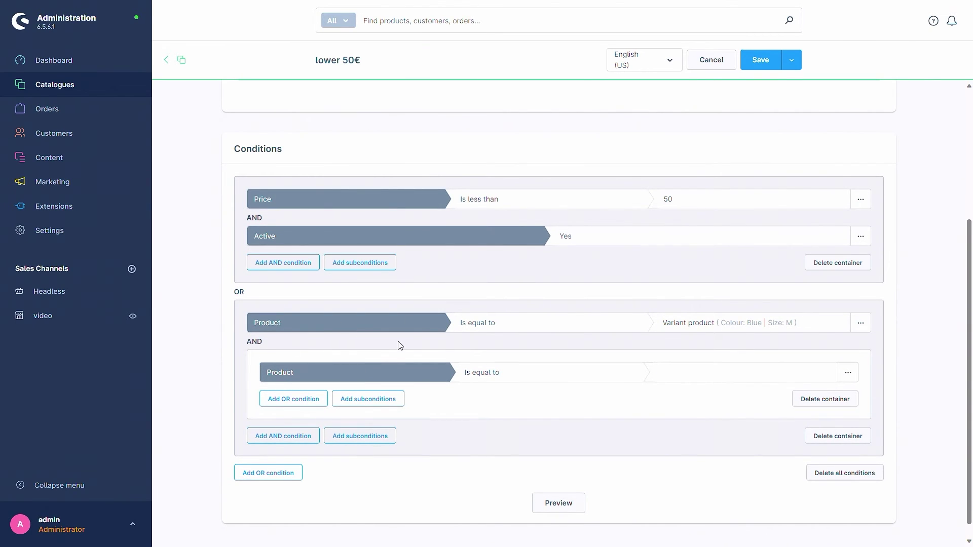
left_click(304, 372)
left_click(304, 372)
left_click(291, 398)
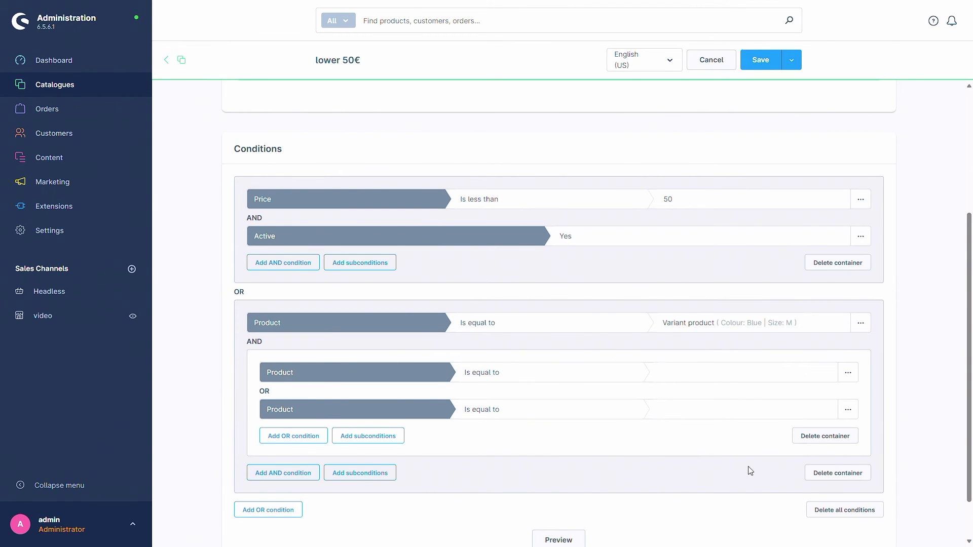
Delete the OR container and save the group as Price below 50 AND Active
left_click(837, 473)
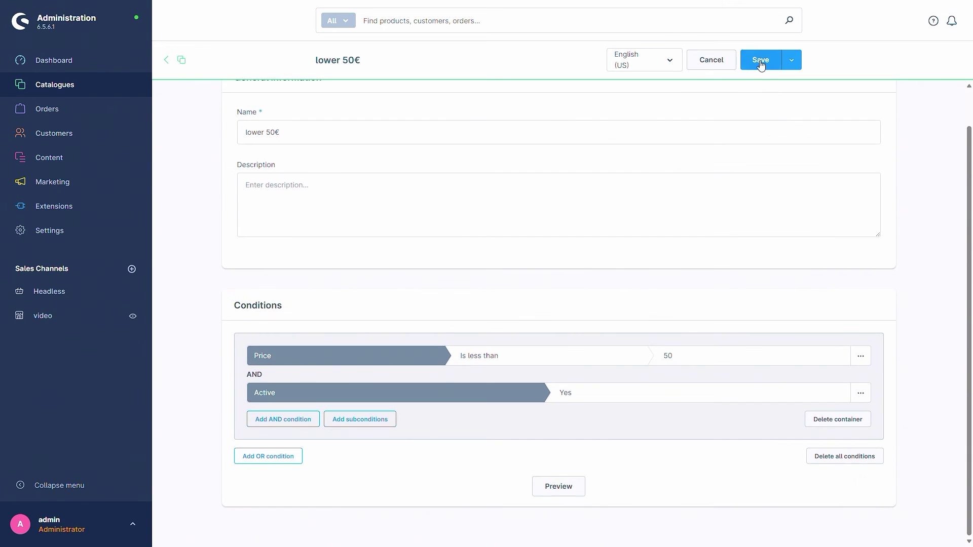
left_click(761, 63)
scroll(426, 281, "up", 1)
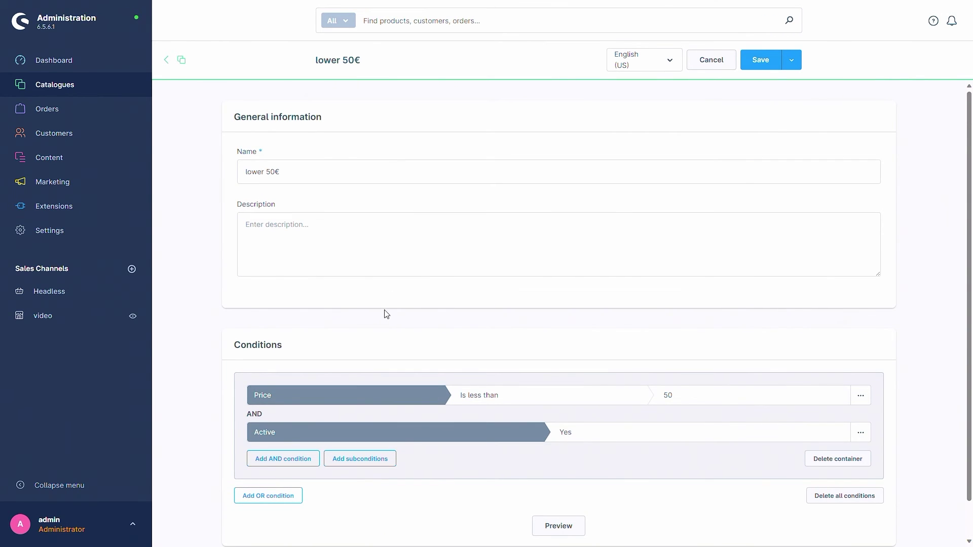
mouse_move(74, 89)
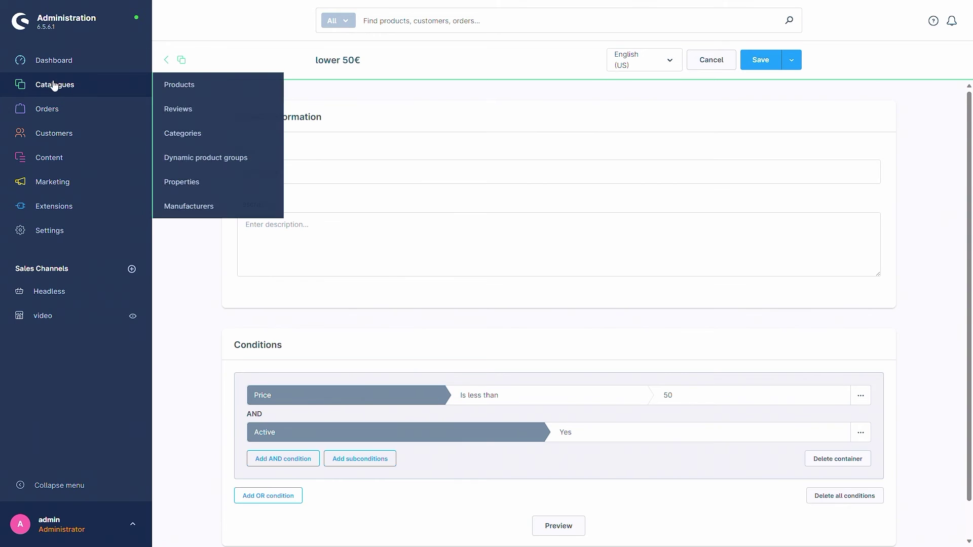
Add category 'Sale' after Free time & electronics, switch Active on, and save
left_click(197, 133)
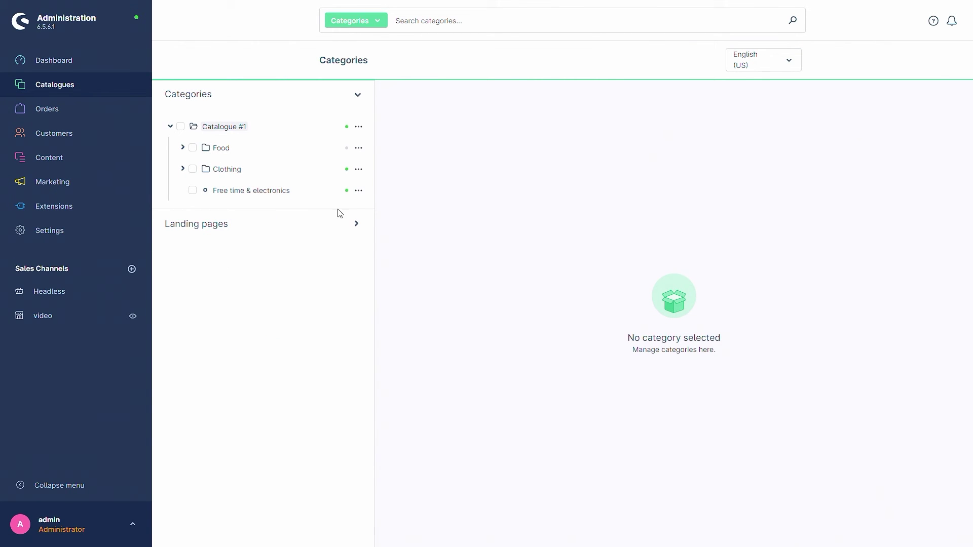
left_click(359, 194)
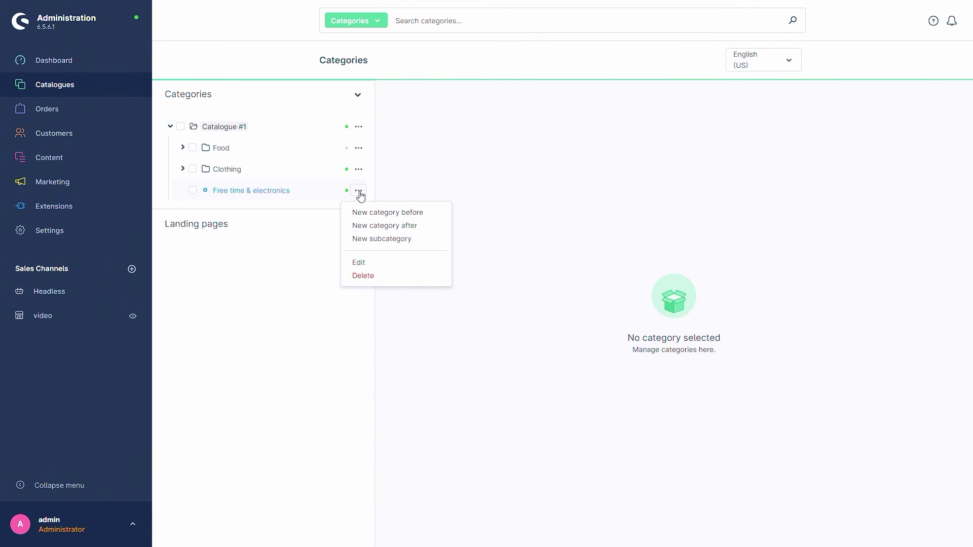
left_click(403, 226)
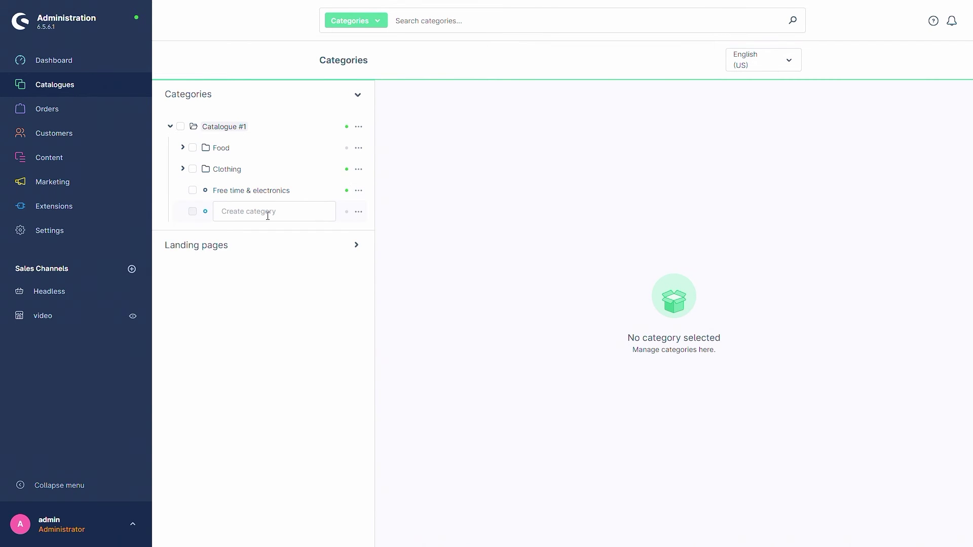
type("Sale")
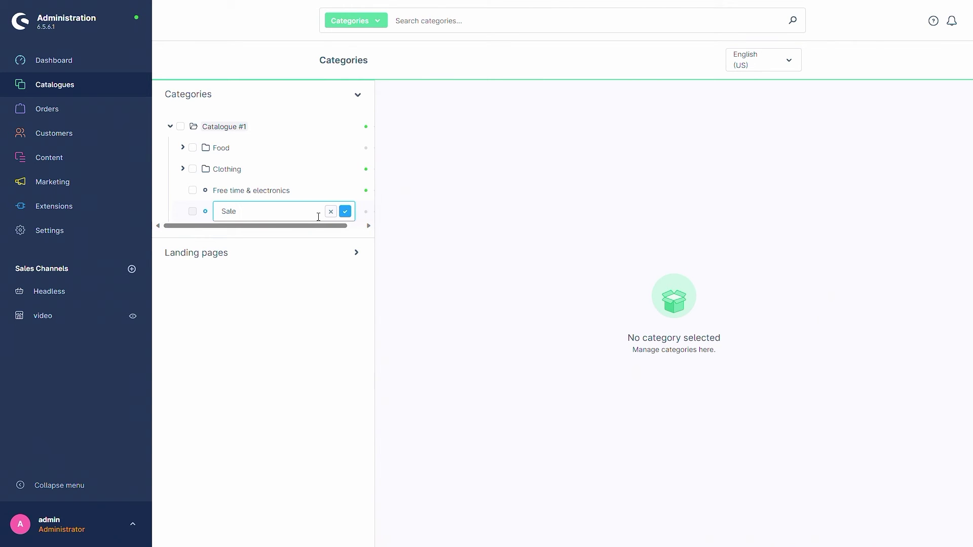
left_click(345, 211)
left_click(282, 217)
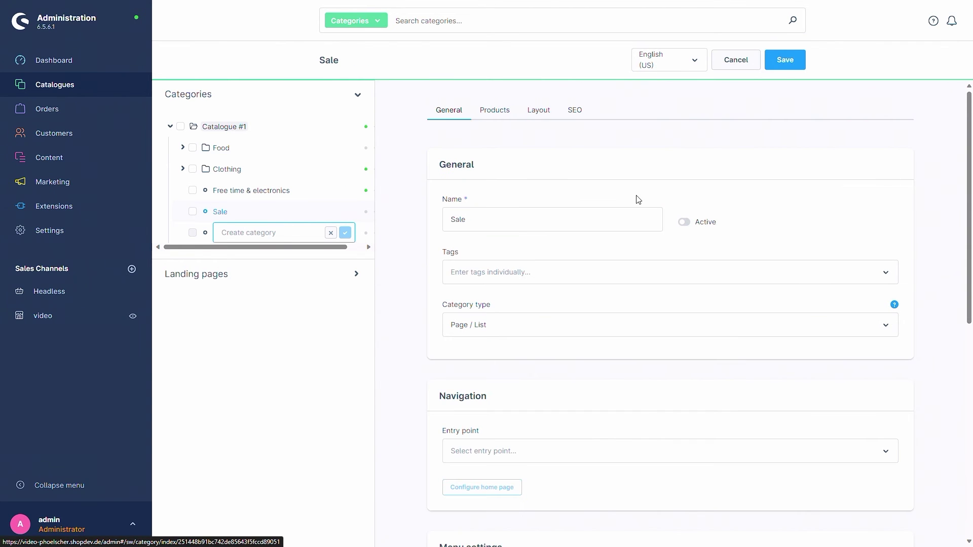
left_click(684, 223)
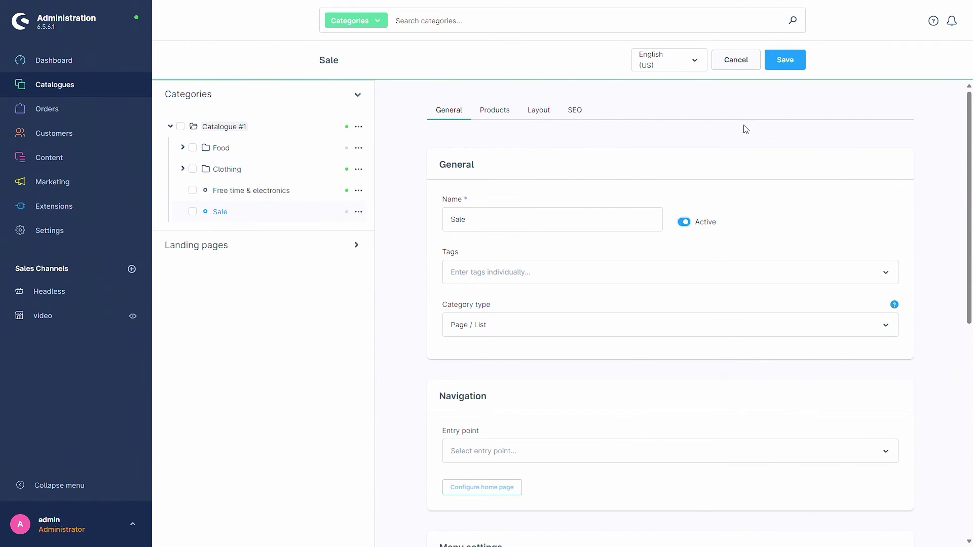
left_click(785, 63)
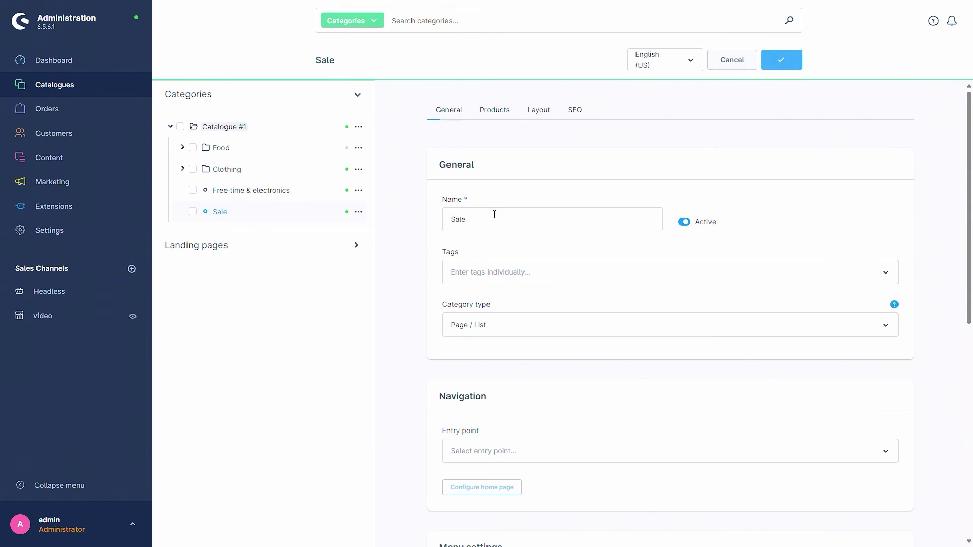
Set Sale's product assignment to dynamic product group 'lower 50€' and save
left_click(494, 113)
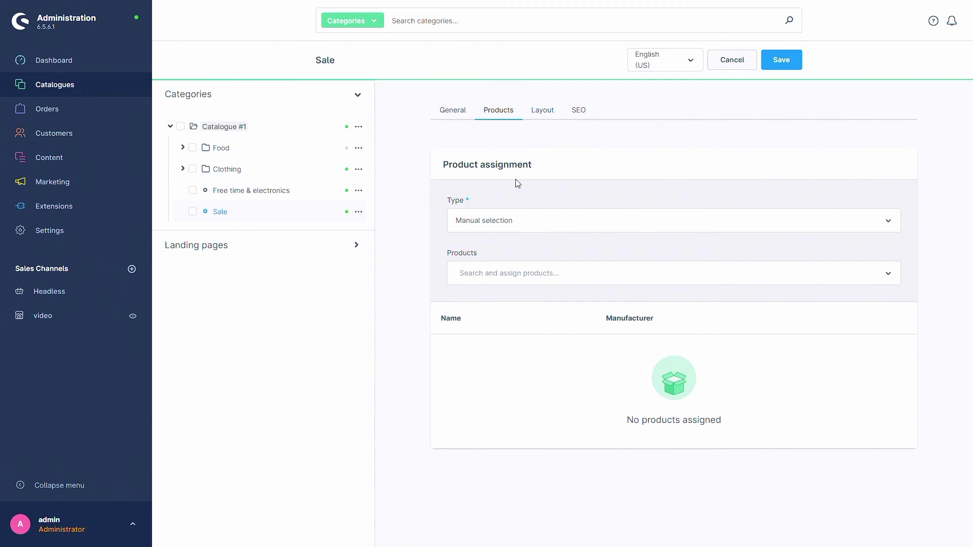
left_click(552, 222)
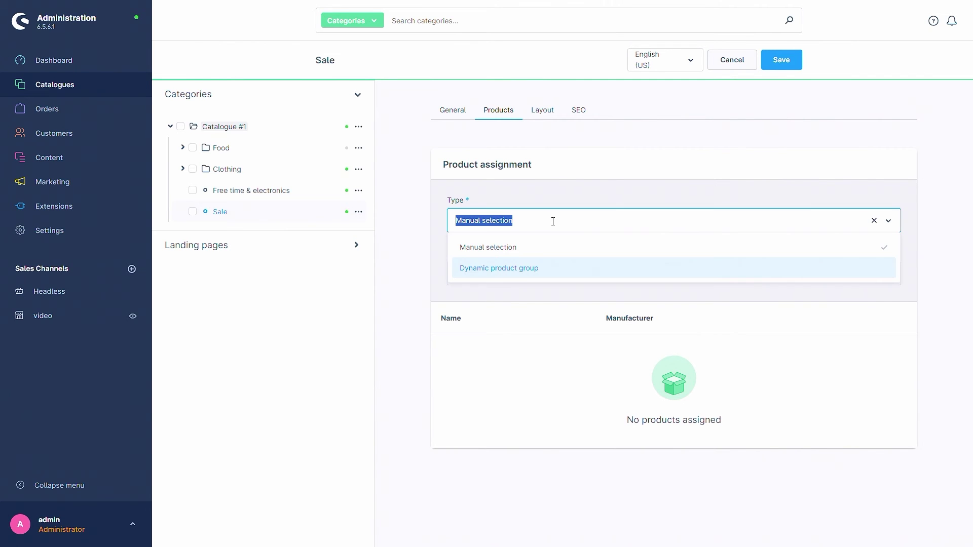
left_click(528, 269)
left_click(542, 271)
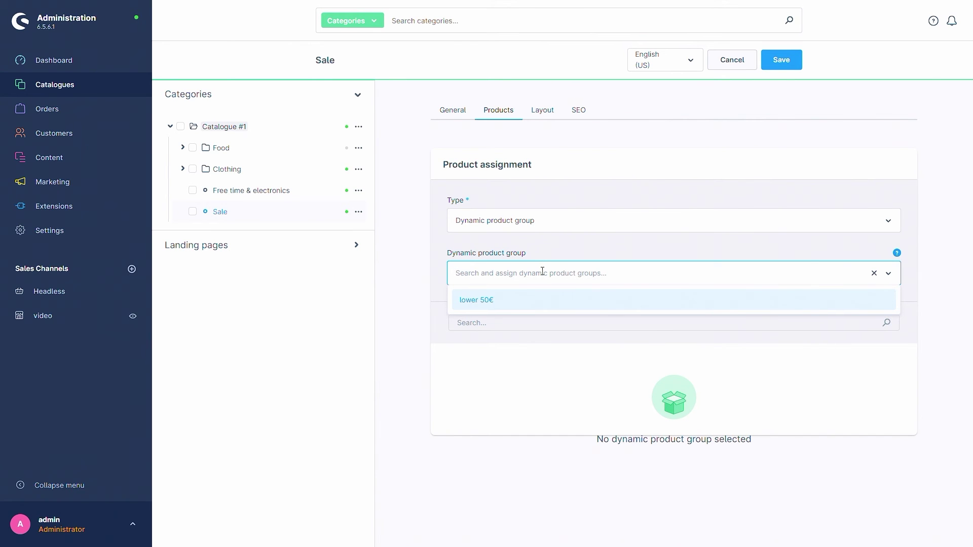
left_click(530, 306)
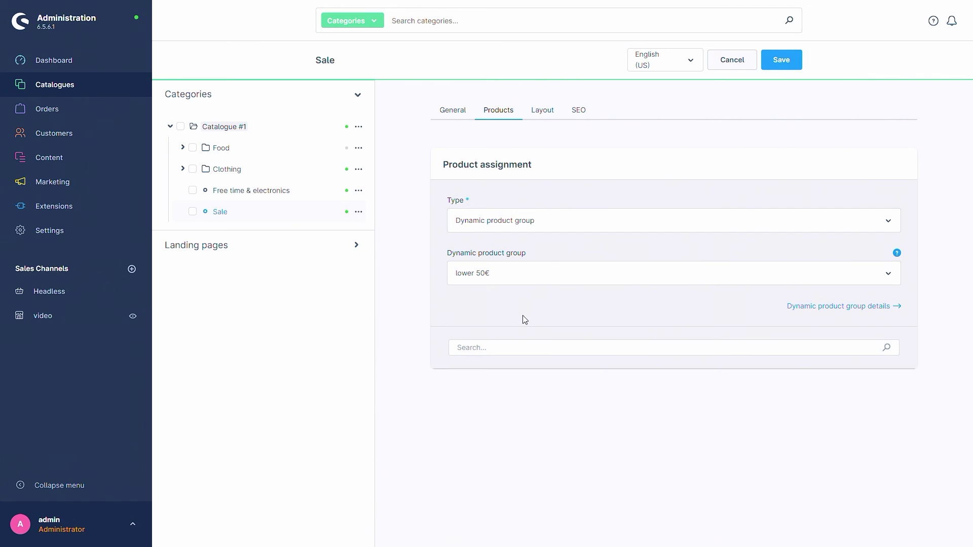
left_click(790, 65)
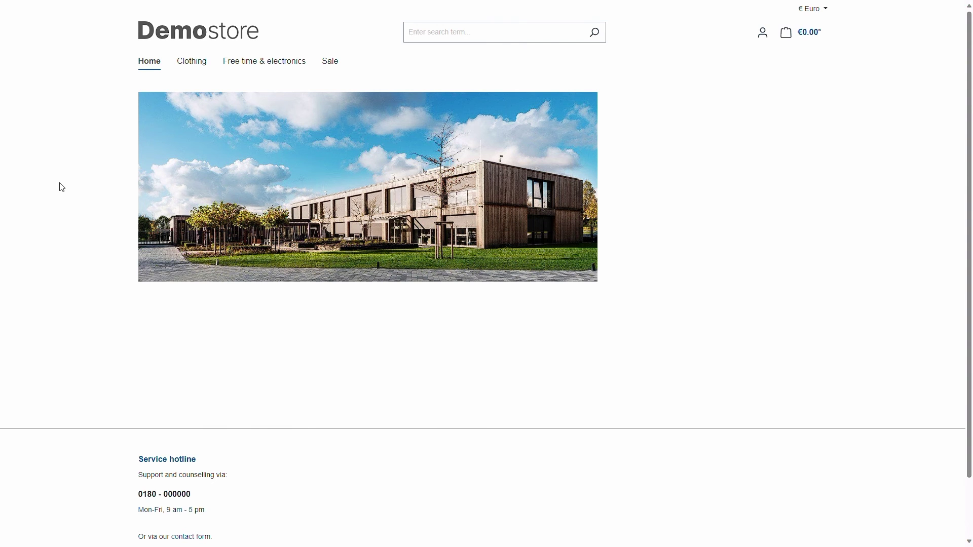
Open the Demostore's Sale page and scroll through its €19.99–€20.00 products
left_click(324, 67)
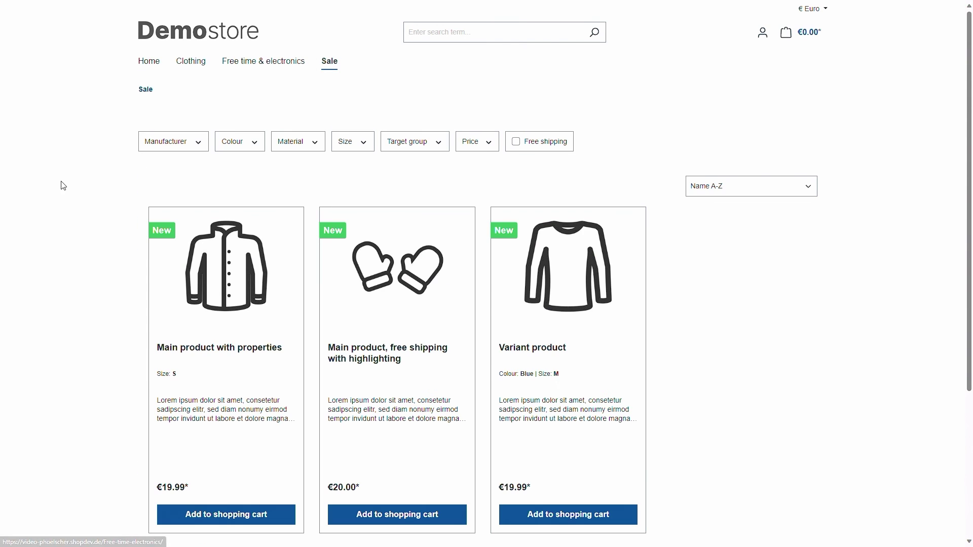
scroll(709, 361, "down", 2)
scroll(704, 349, "up", 2)
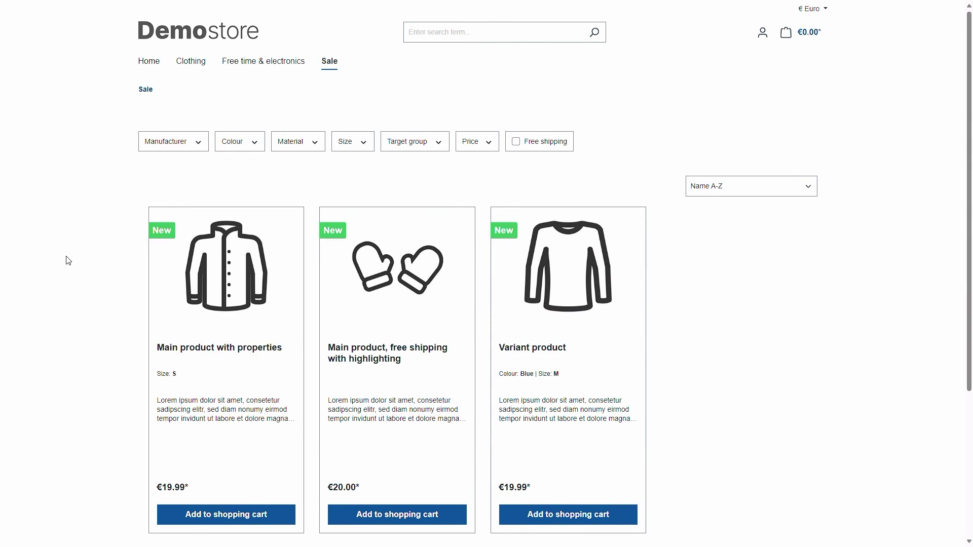
scroll(93, 301, "down", 2)
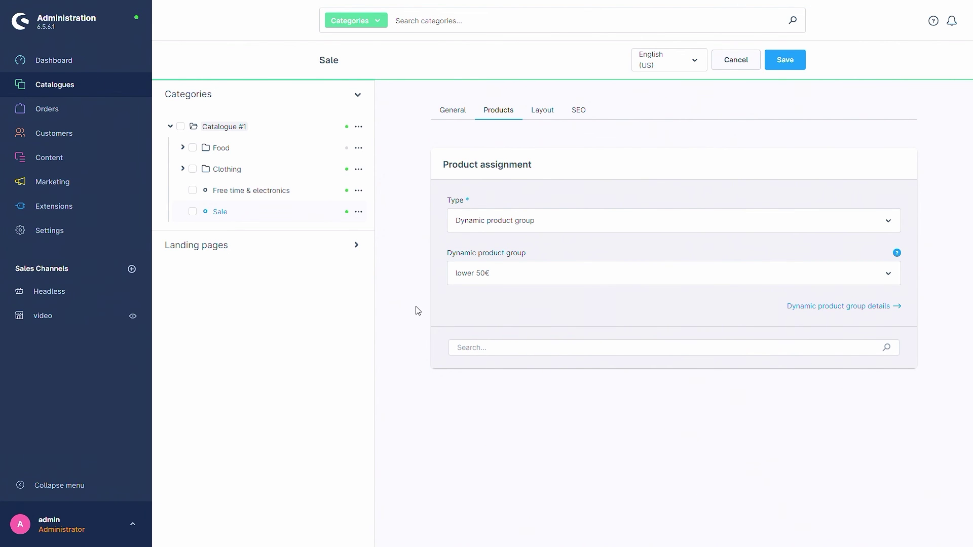
Open the Homepage layout from Shopping Experiences for editing
mouse_move(80, 157)
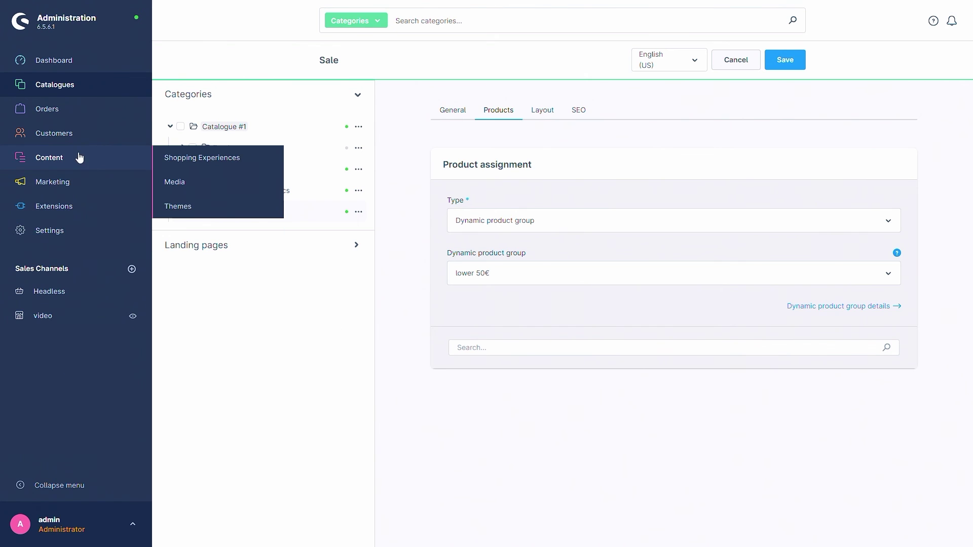
left_click(196, 162)
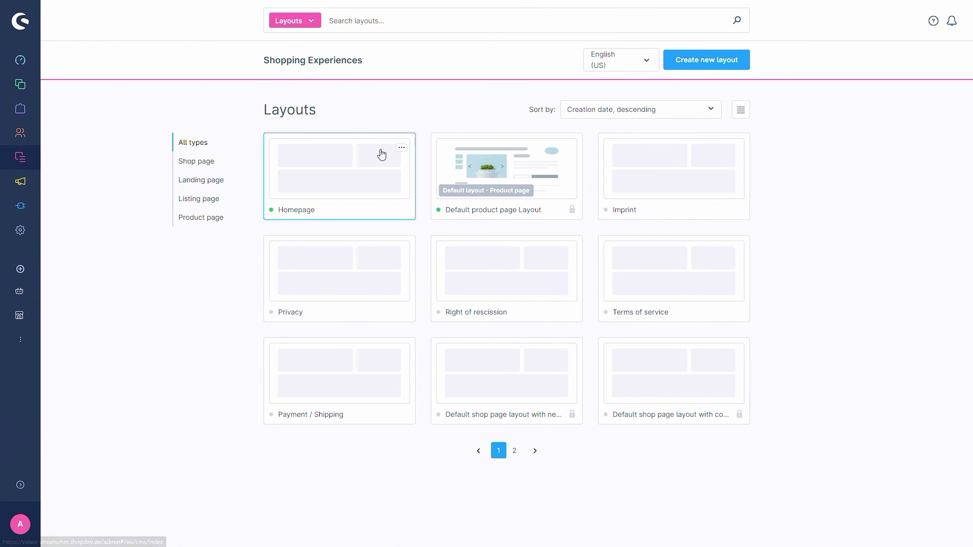
left_click(333, 191)
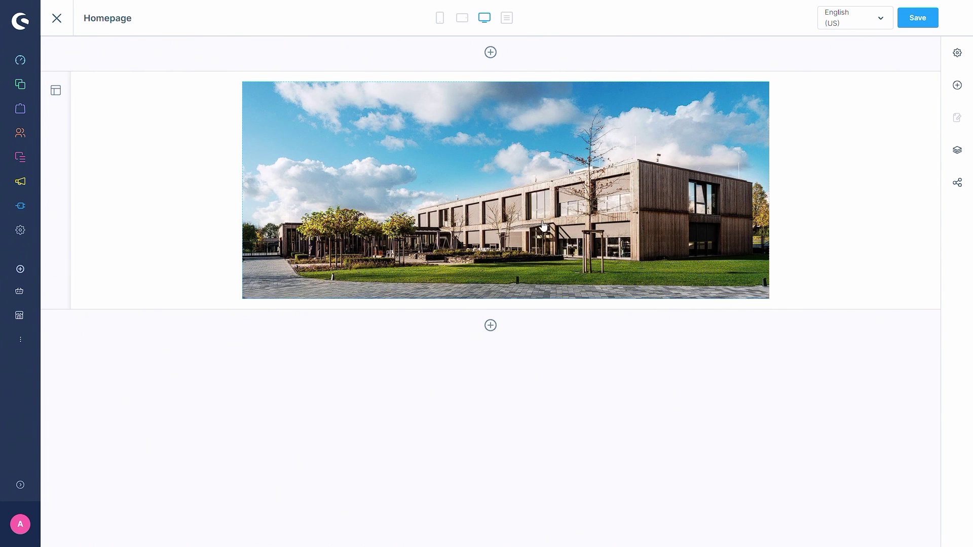
Drag a Commerce Product slider block below the hero image and select it
left_click(954, 88)
left_click(869, 109)
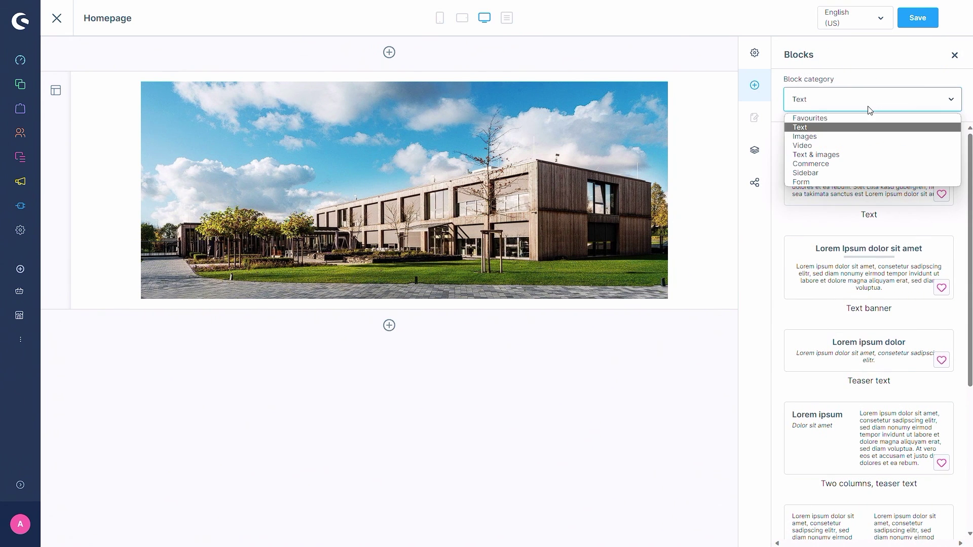
left_click(831, 164)
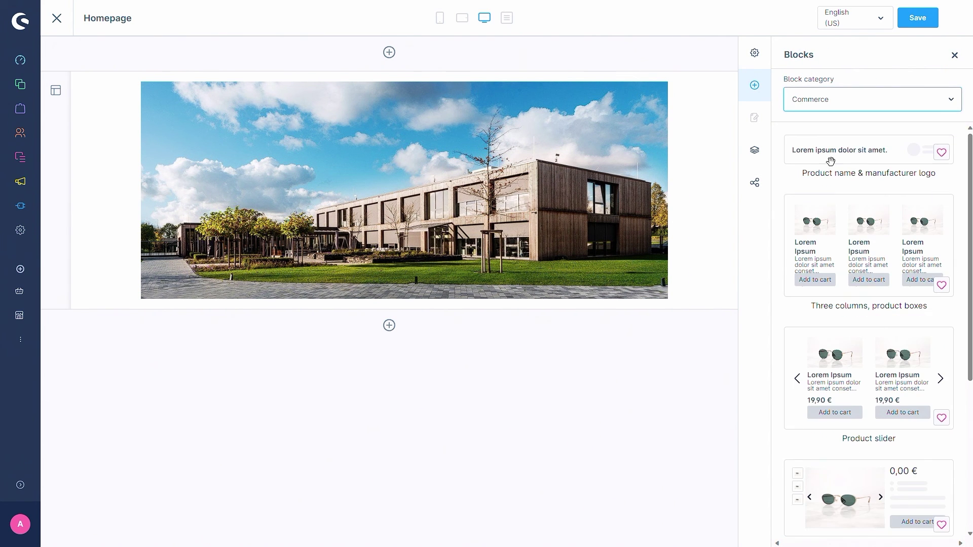
scroll(869, 243, "down", 2)
left_click_drag(861, 269, 390, 303)
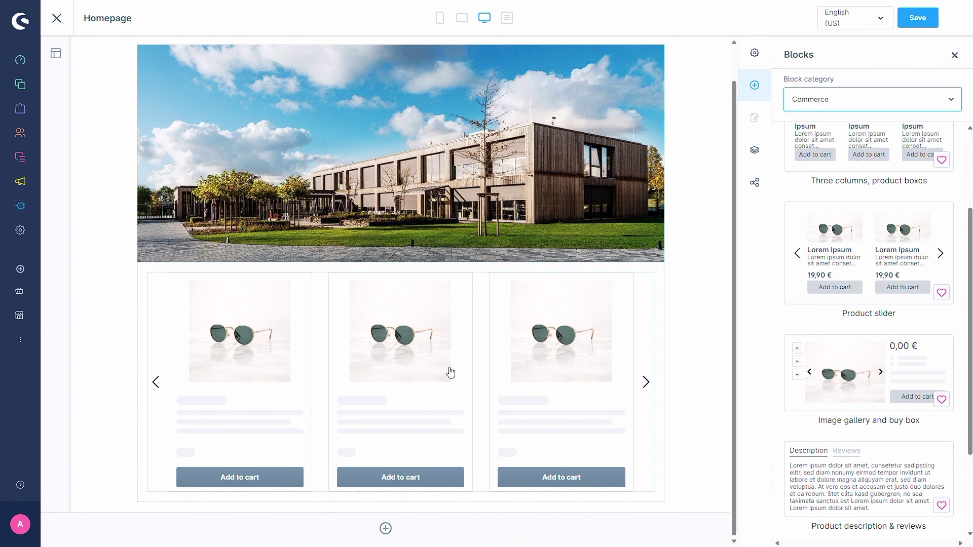
left_click(454, 366)
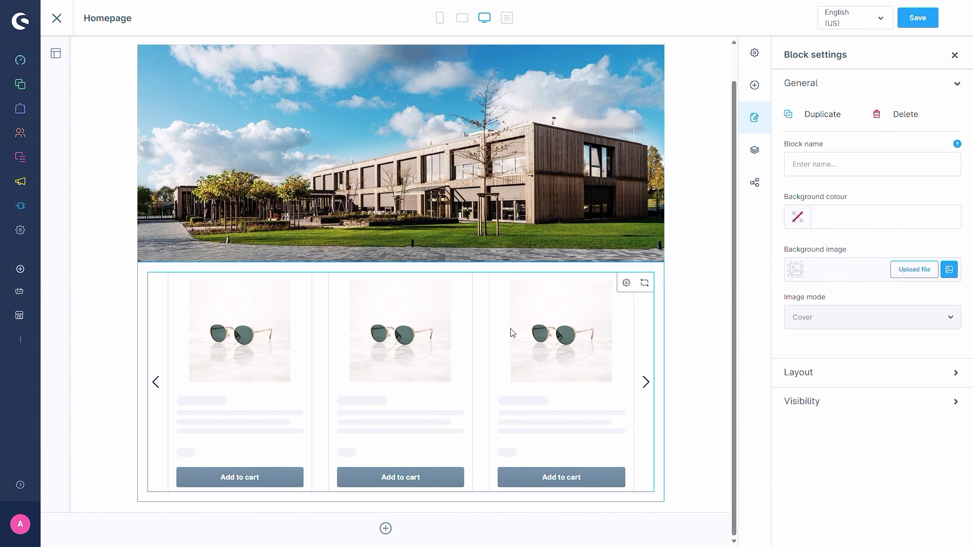
Title the slider 'Sale' and assign products from the 'lower 50€' dynamic product group
left_click(626, 283)
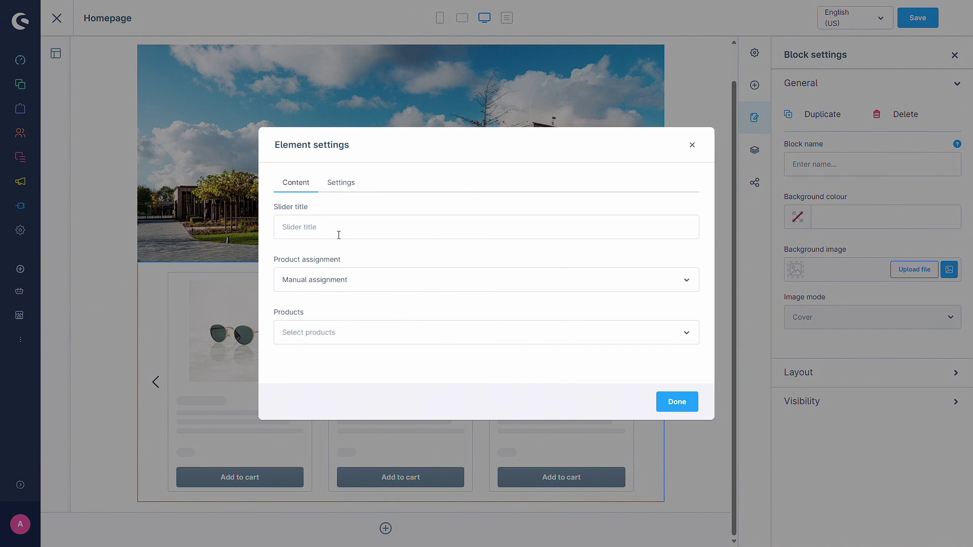
left_click(320, 229)
type("Sale")
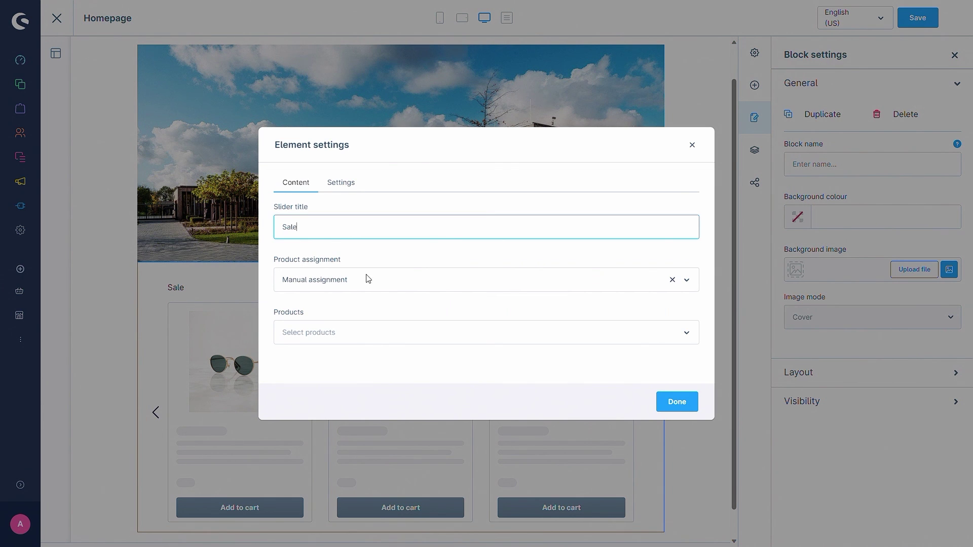
left_click(345, 282)
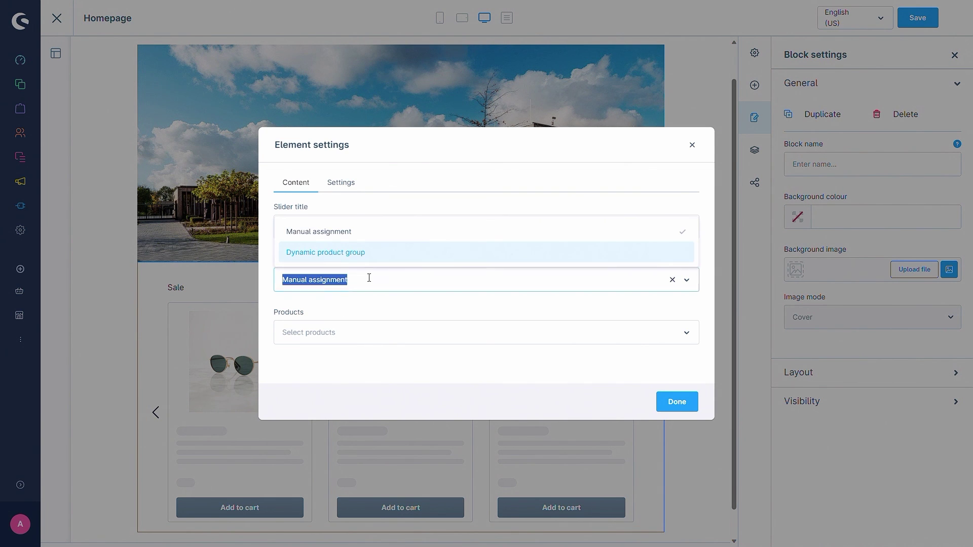
left_click(346, 257)
left_click(361, 269)
left_click(343, 294)
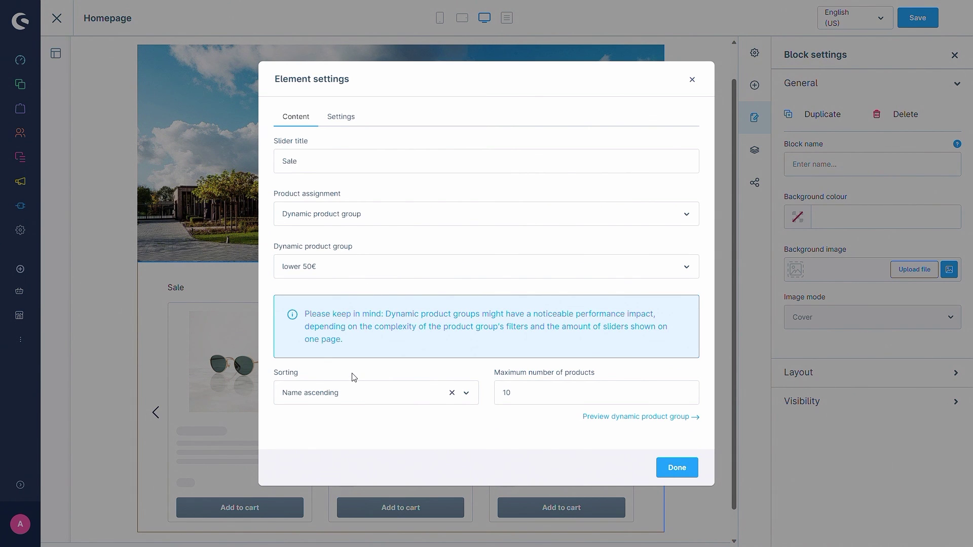
Keep sorting by name ascending, confirm the slider settings, and save the Homepage layout
left_click(378, 400)
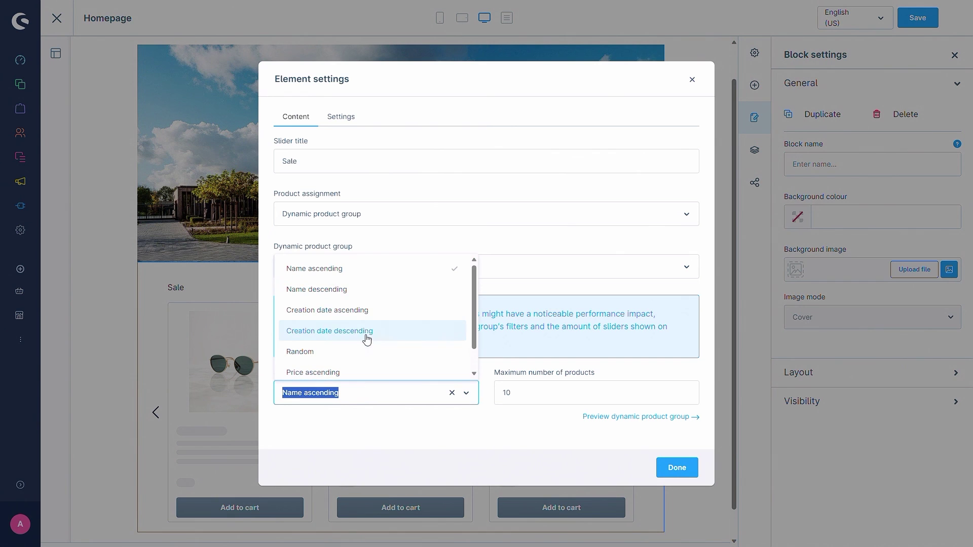
scroll(362, 334, "down", 1)
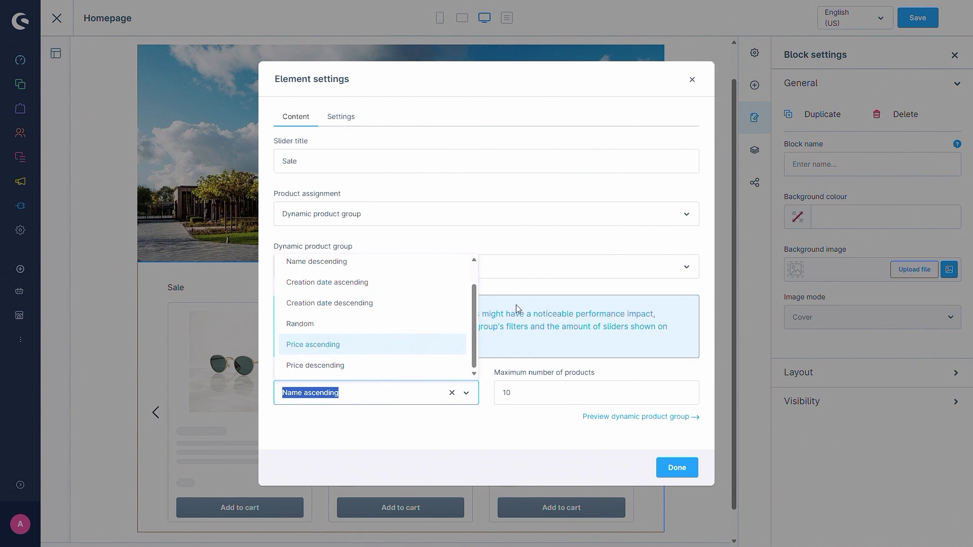
left_click(506, 290)
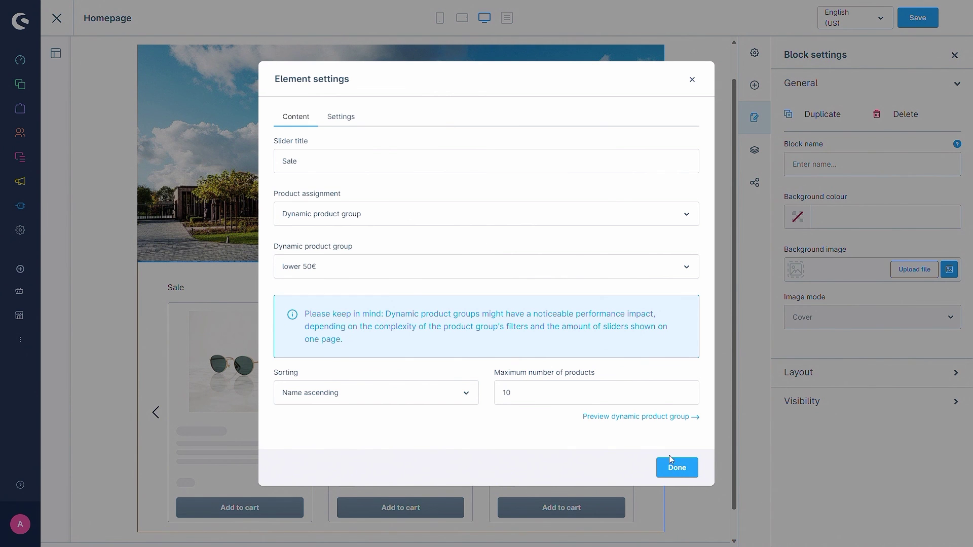
left_click(675, 470)
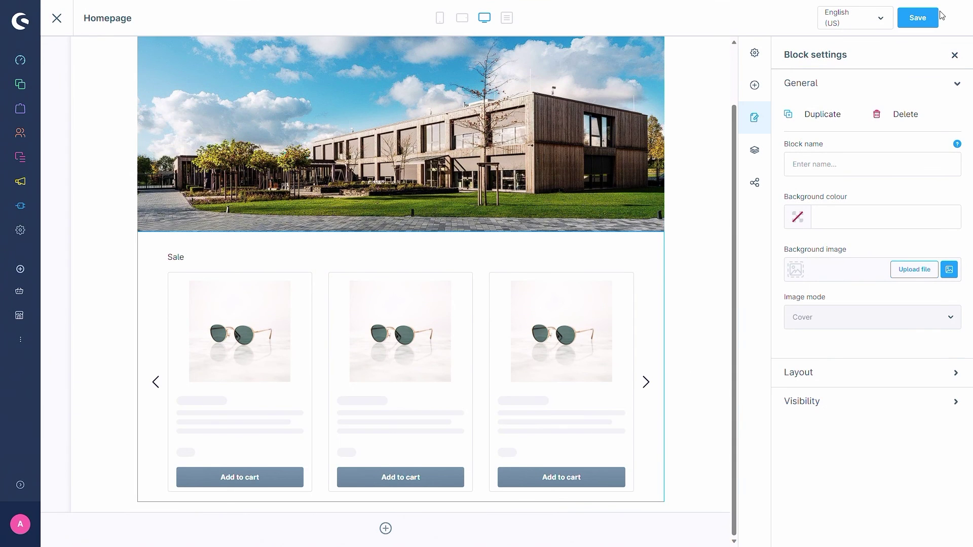
left_click(919, 19)
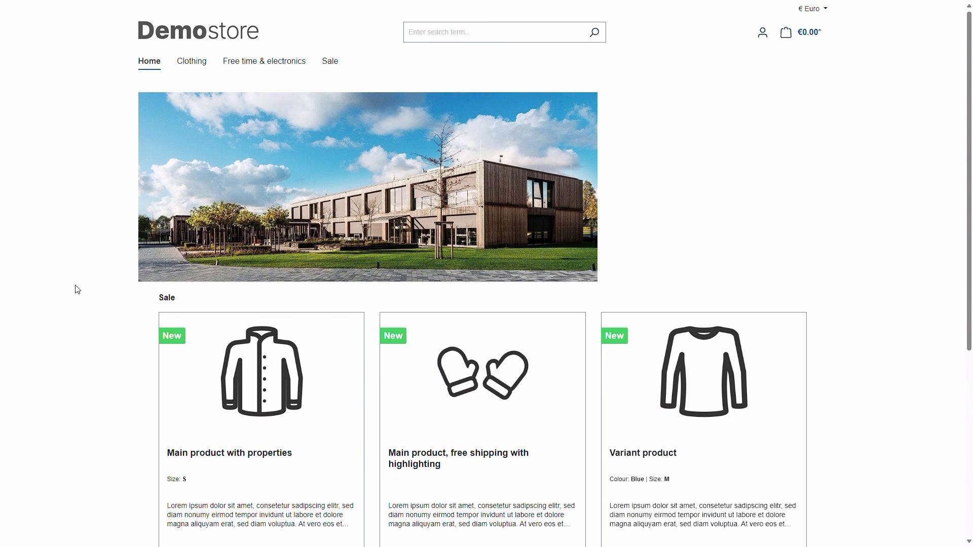
Scroll the storefront homepage to check that the Sale slider shows three products
scroll(81, 283, "down", 3)
scroll(99, 248, "up", 2)
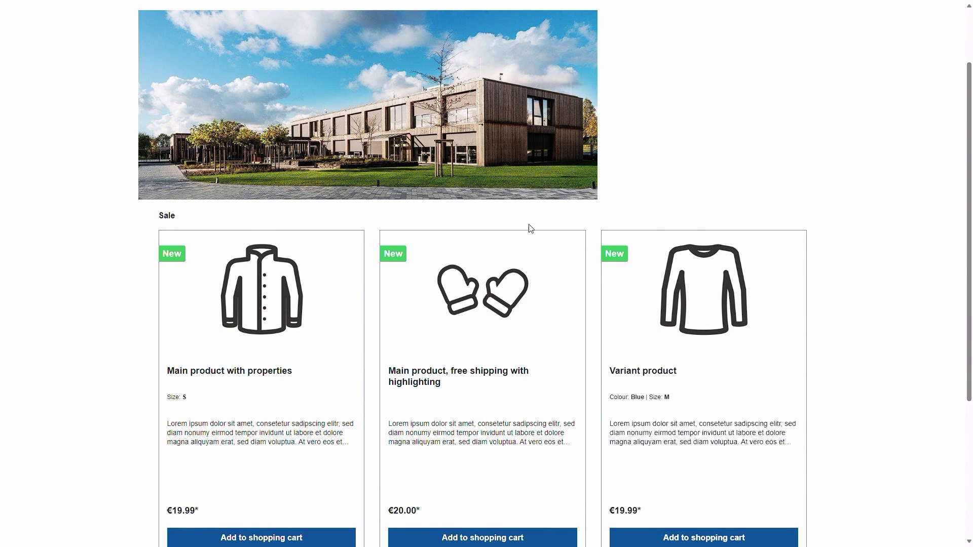
scroll(142, 319, "down", 2)
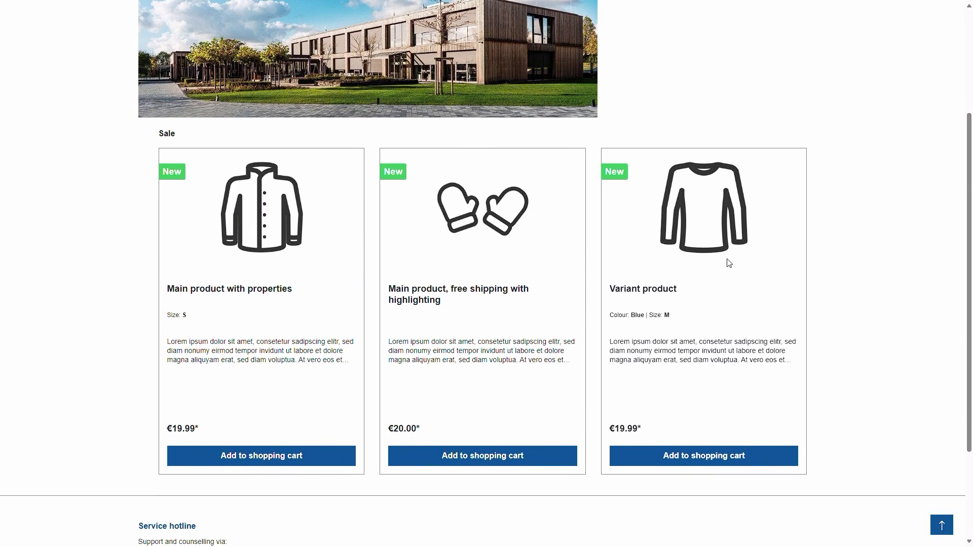